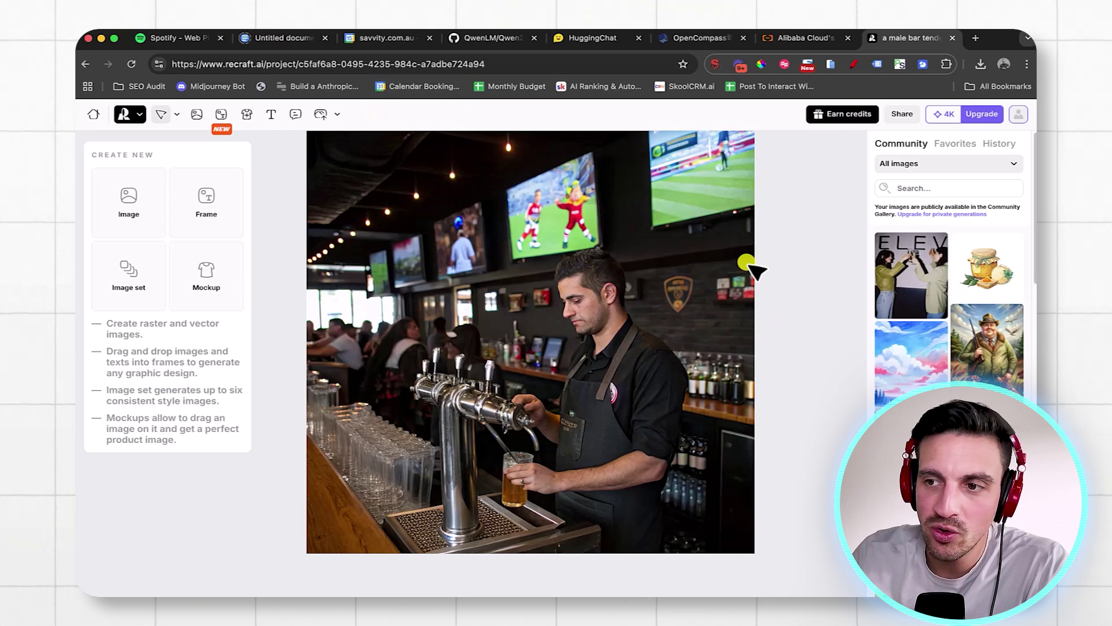
- Leave the bartender project for the Projects list and create a new empty project
drag(782, 255, 618, 271)
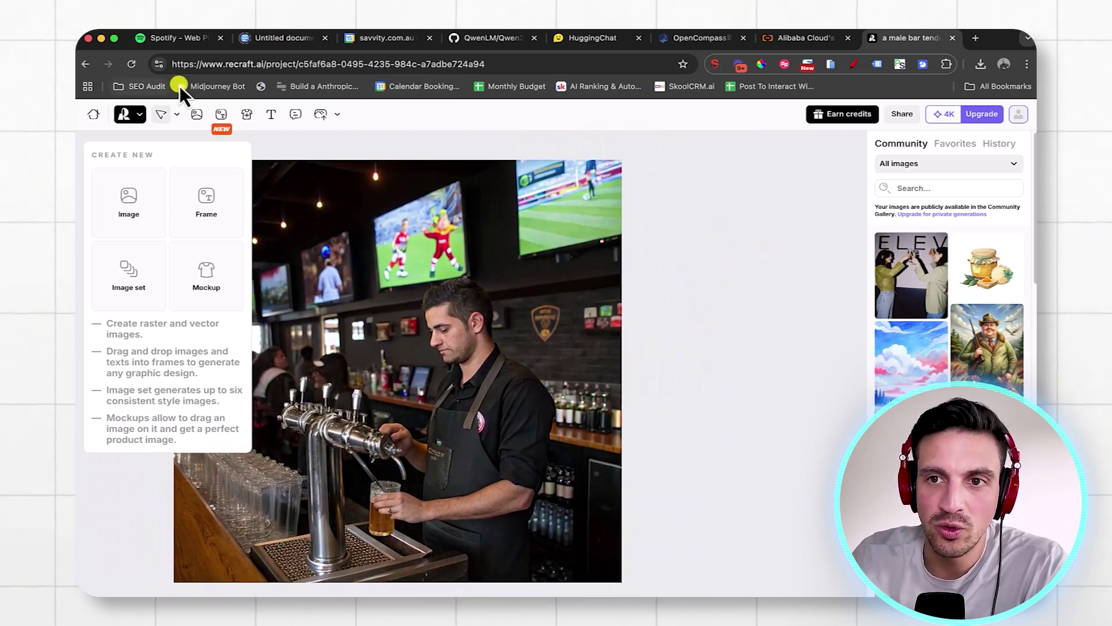
click(94, 115)
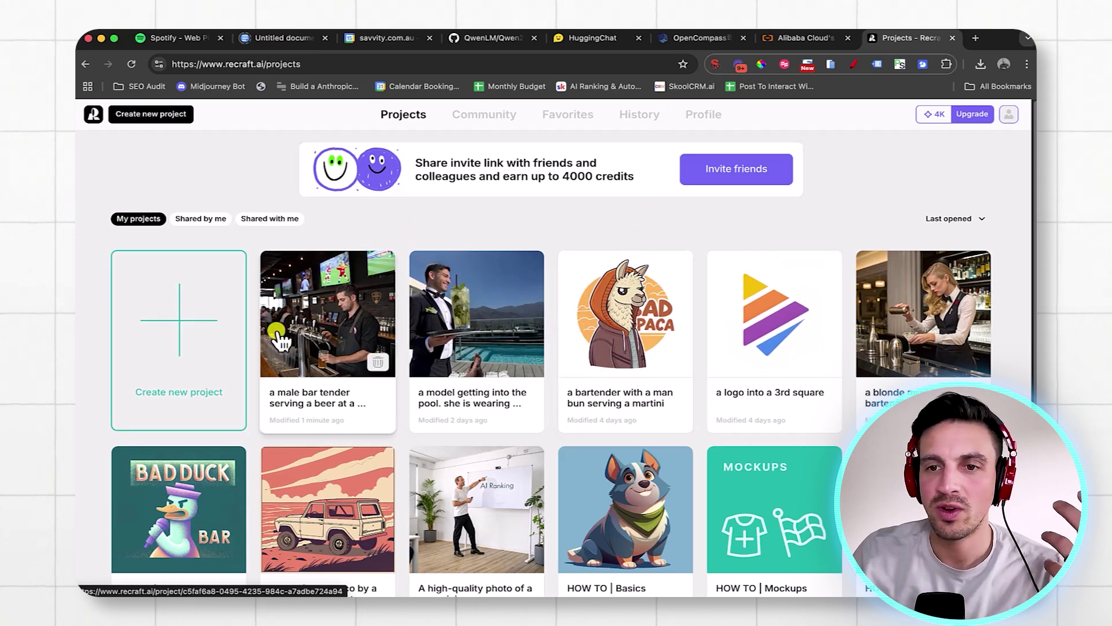
click(194, 319)
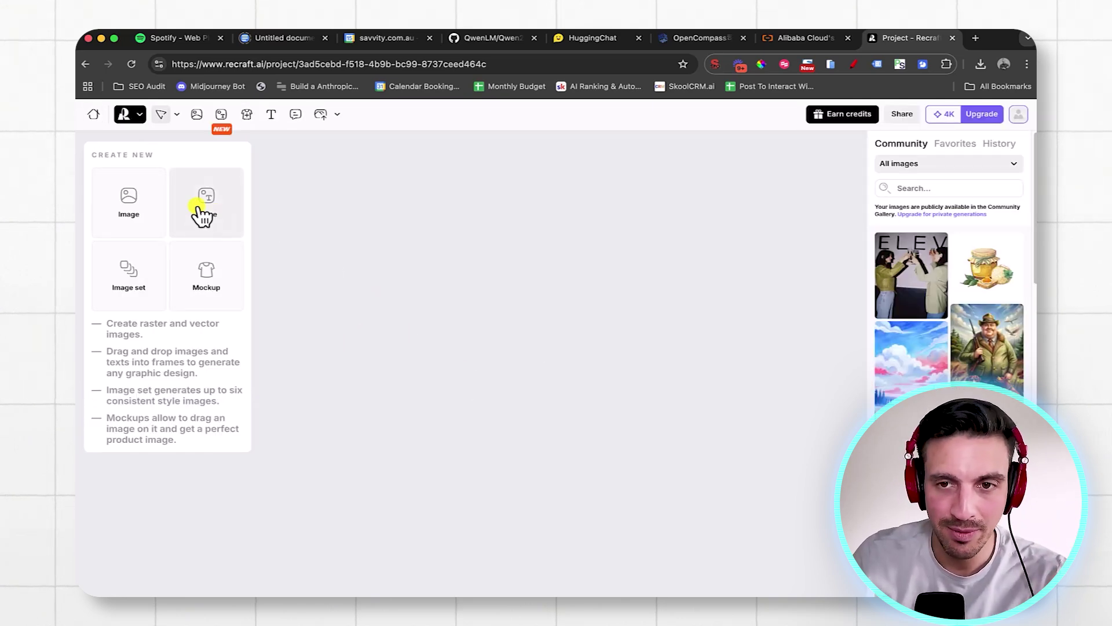
- Add a 1024×1024 image frame and apply the Vector art style to it
click(147, 217)
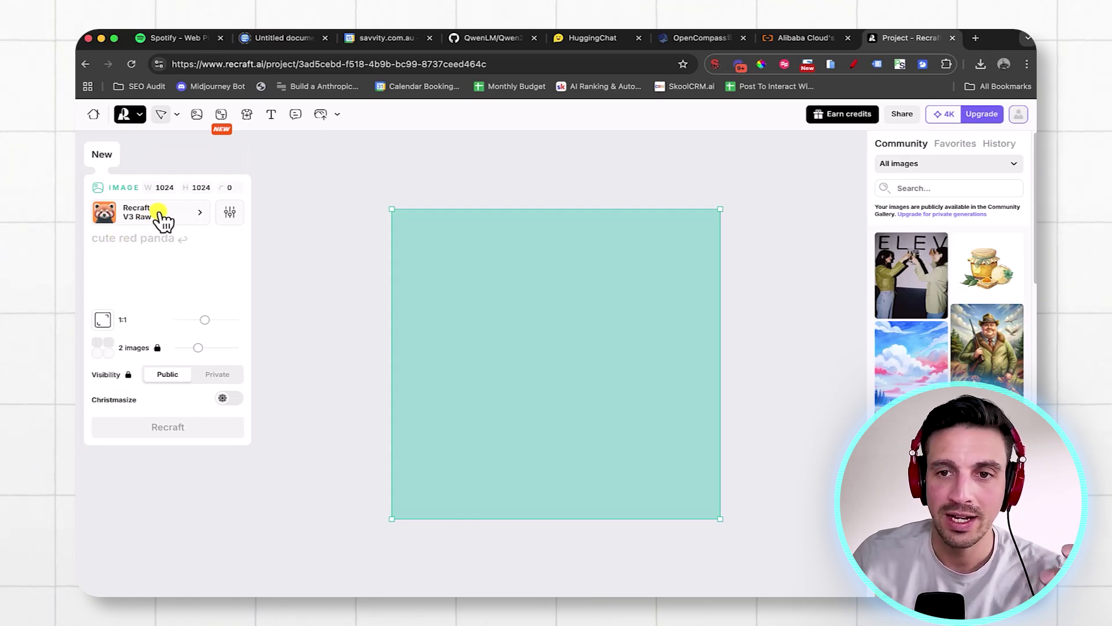
click(161, 218)
mouse_move(510, 385)
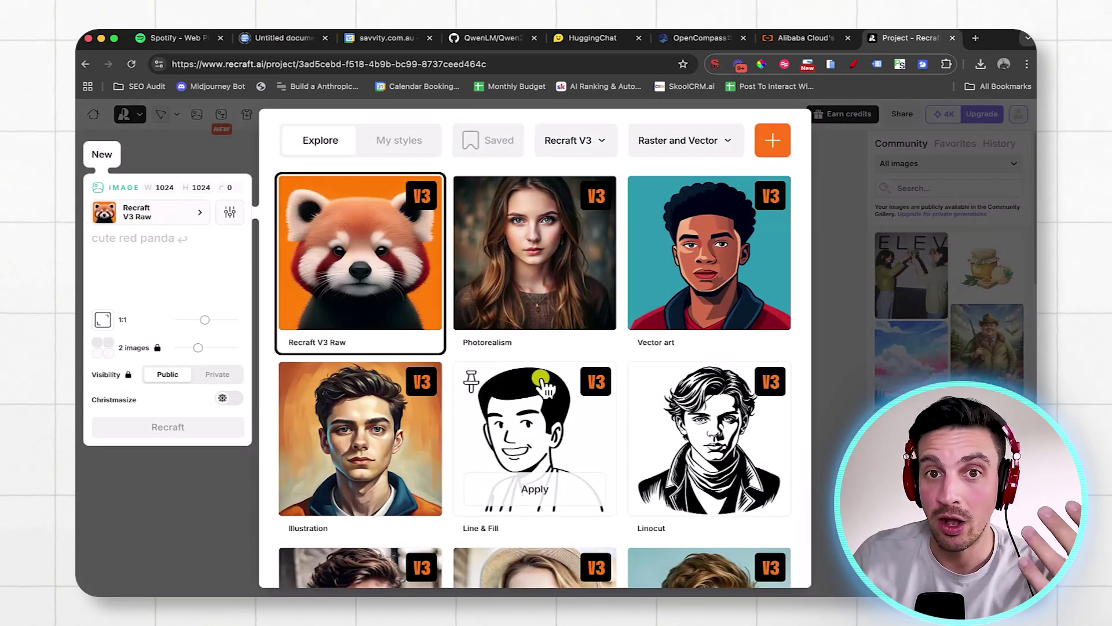
scroll(565, 387, down, 10)
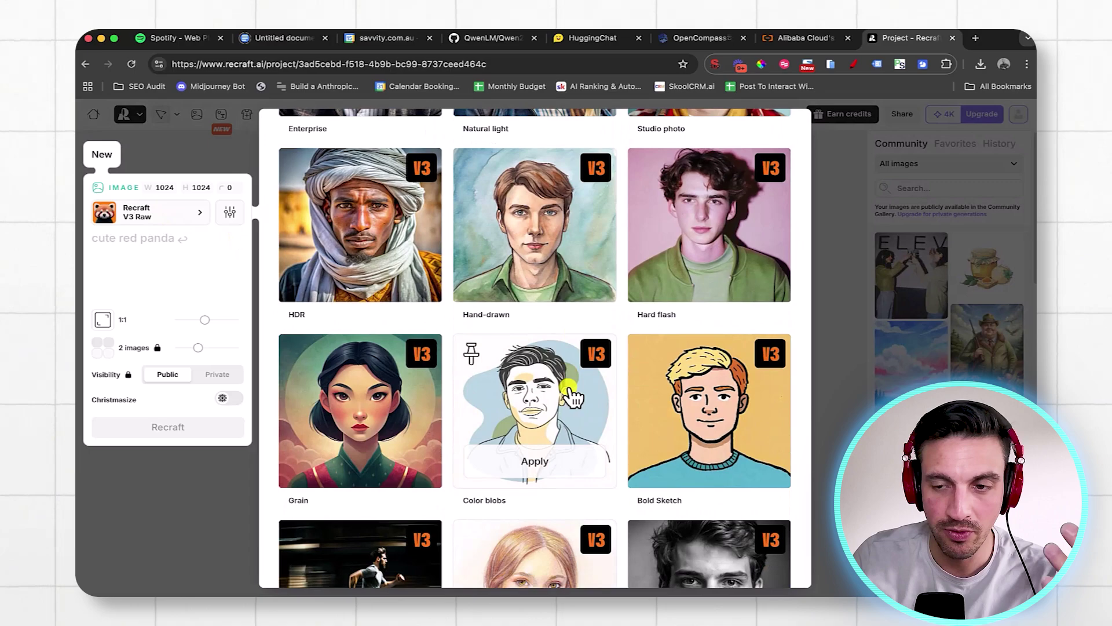
scroll(573, 396, down, 3)
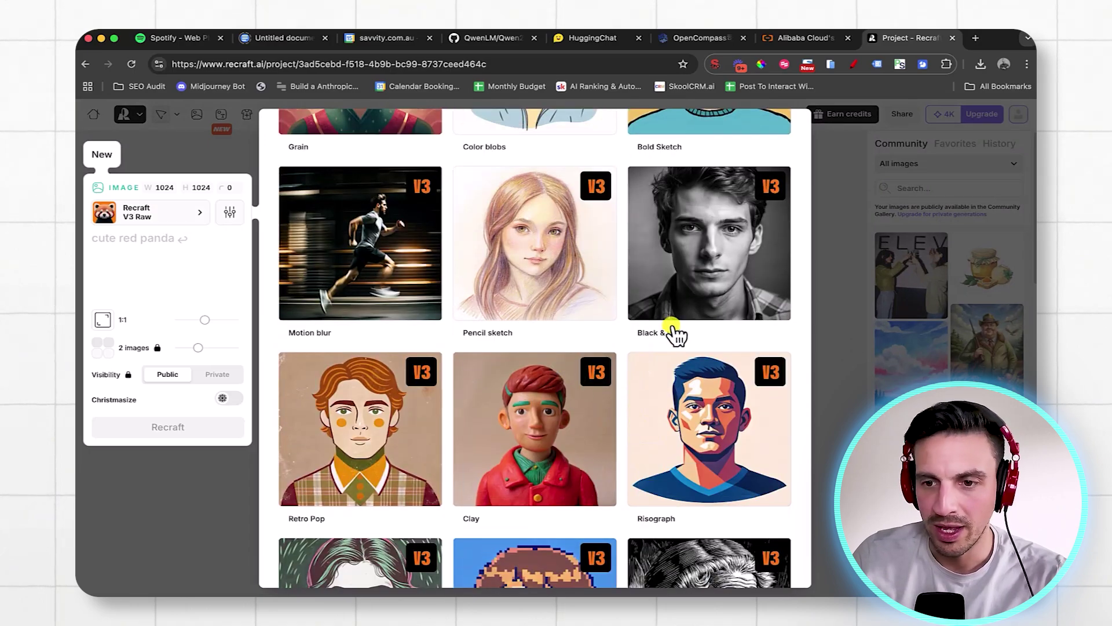
scroll(449, 437, up, 10)
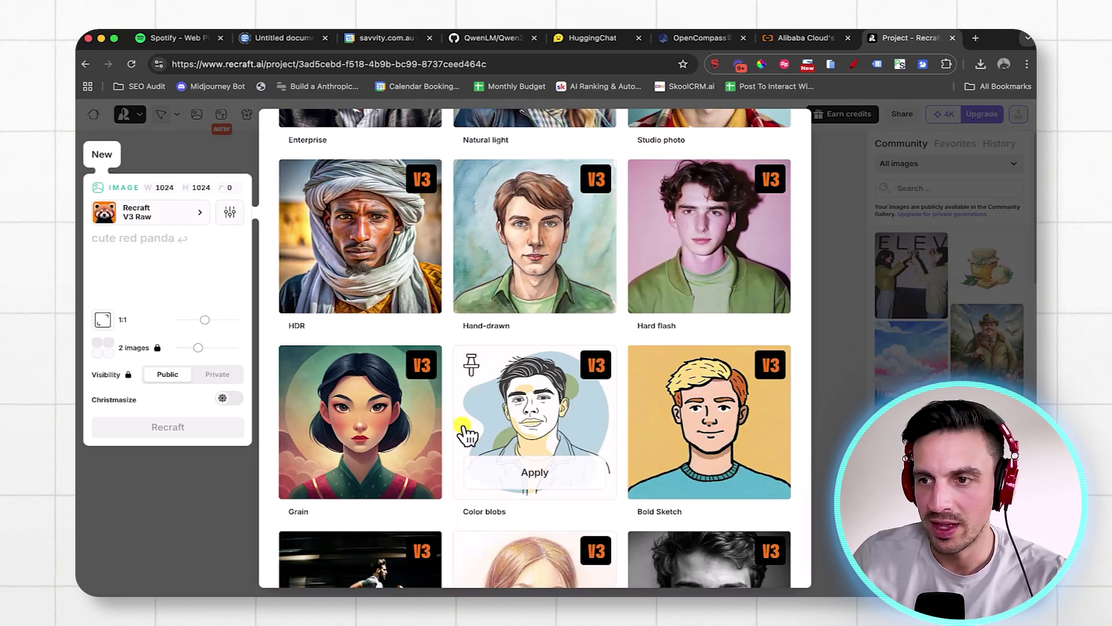
scroll(463, 434, up, 7)
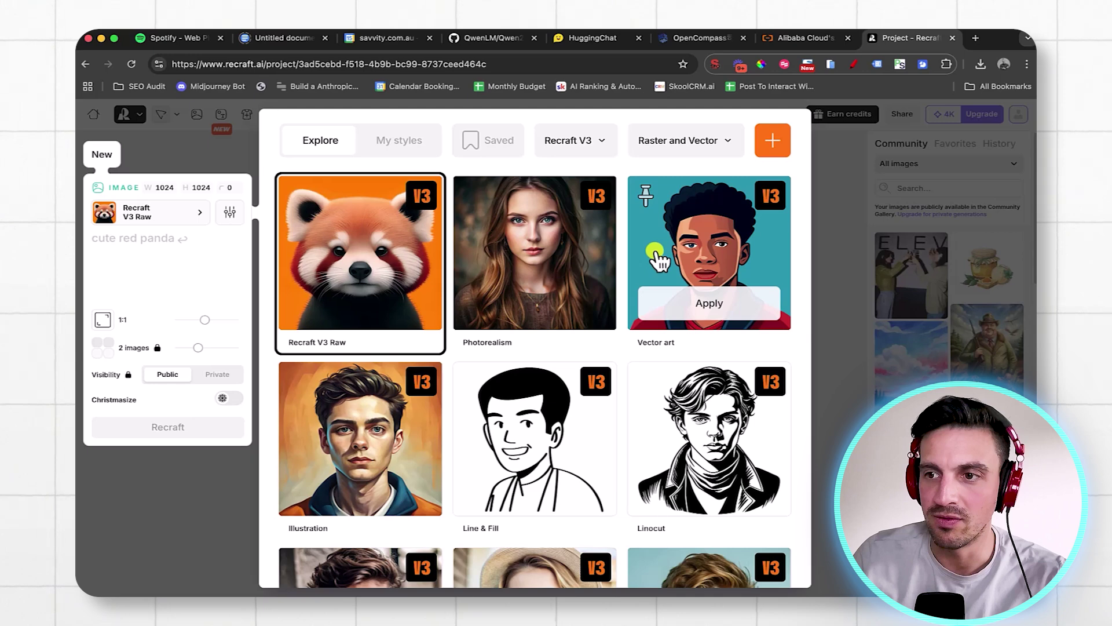
click(655, 305)
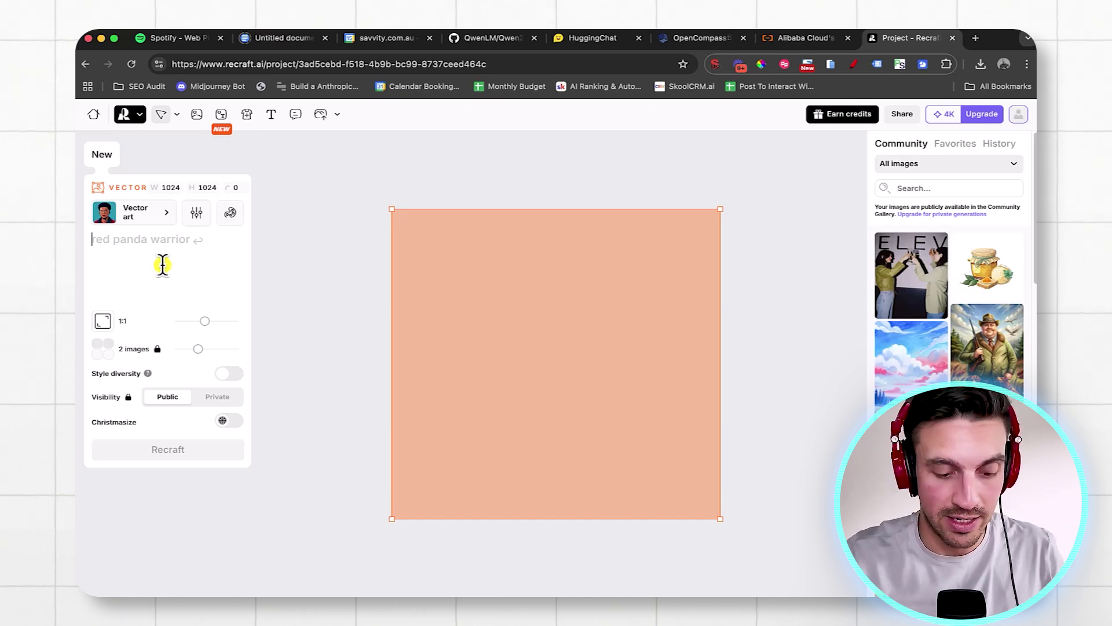
- Paste the Bad Duck 90s hip-hop sports bar logo prompt and generate two vector logos
text(create a logo for a sports bar called 'Bad Duck'. it should be inspired in 90s hiphop. we should see a mean looking duck in the logo)
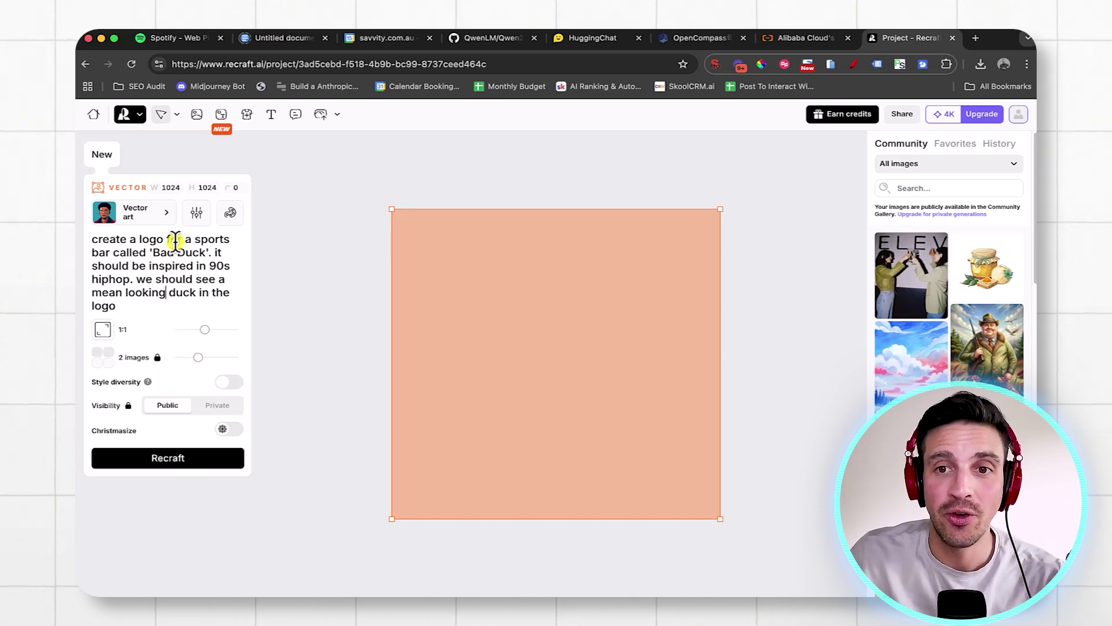
click(208, 458)
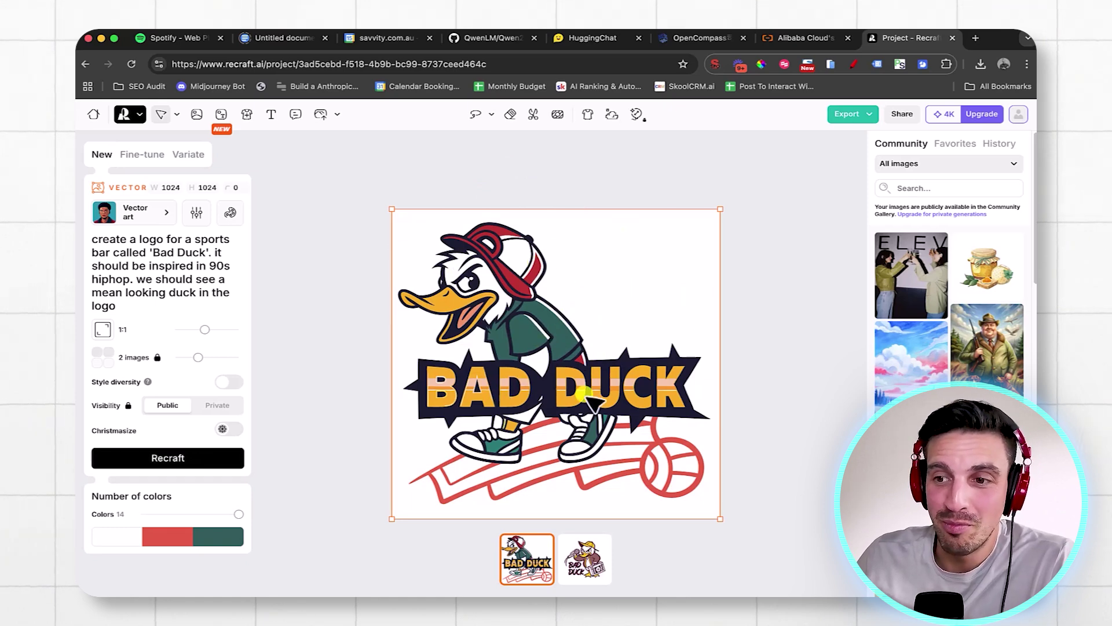
- Compare the two Bad Duck variants and keep the first logo
click(602, 562)
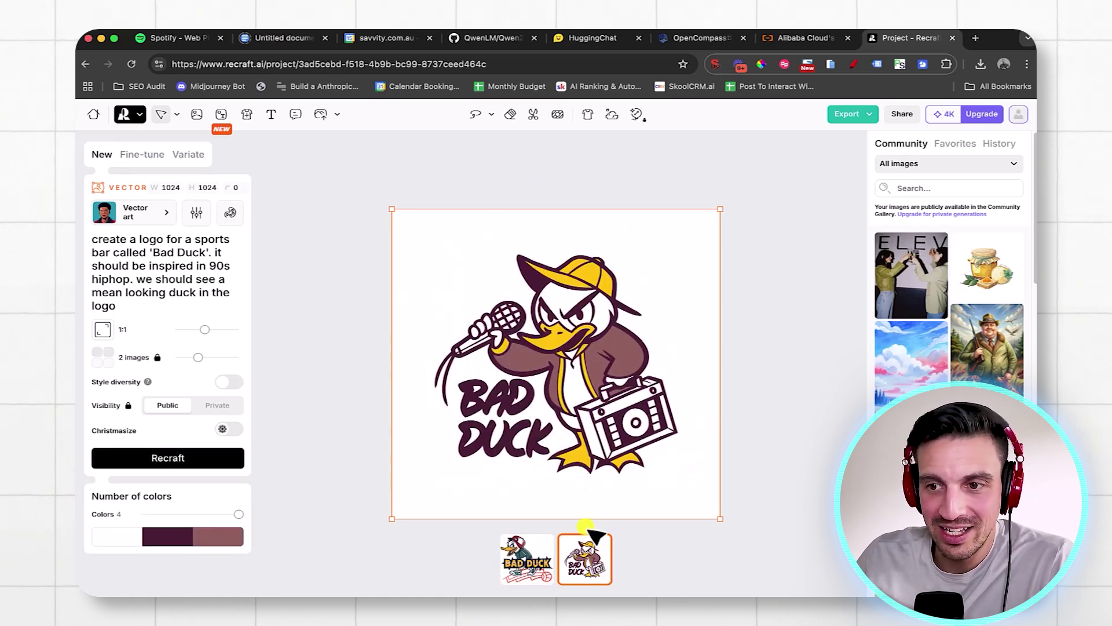
click(524, 559)
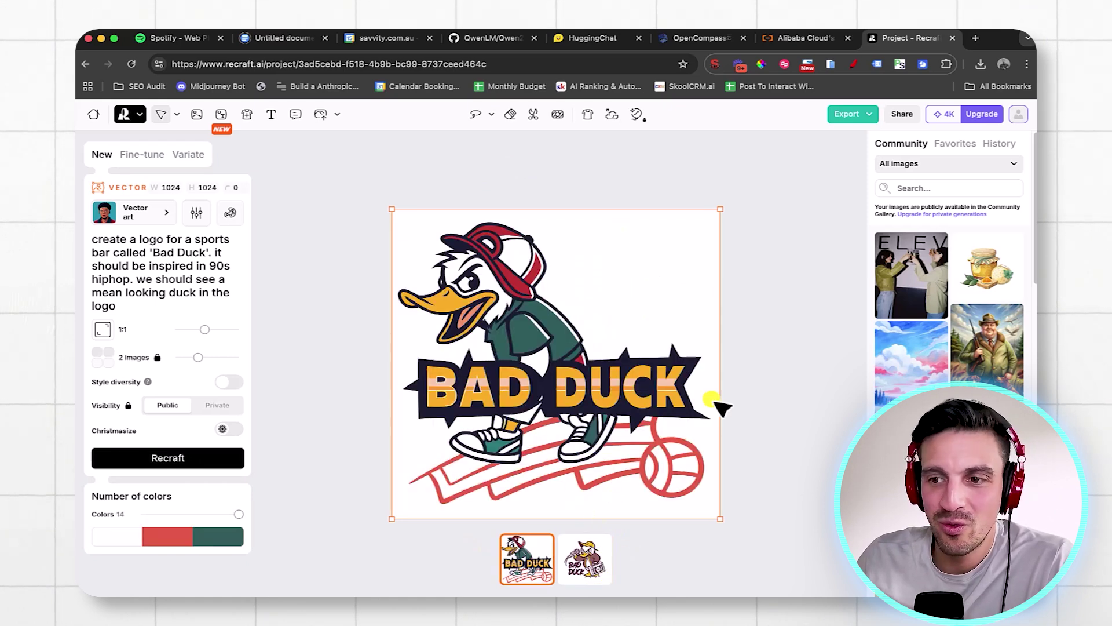
click(603, 547)
click(527, 559)
- Deselect the logo and place a new empty image frame beside it
click(747, 411)
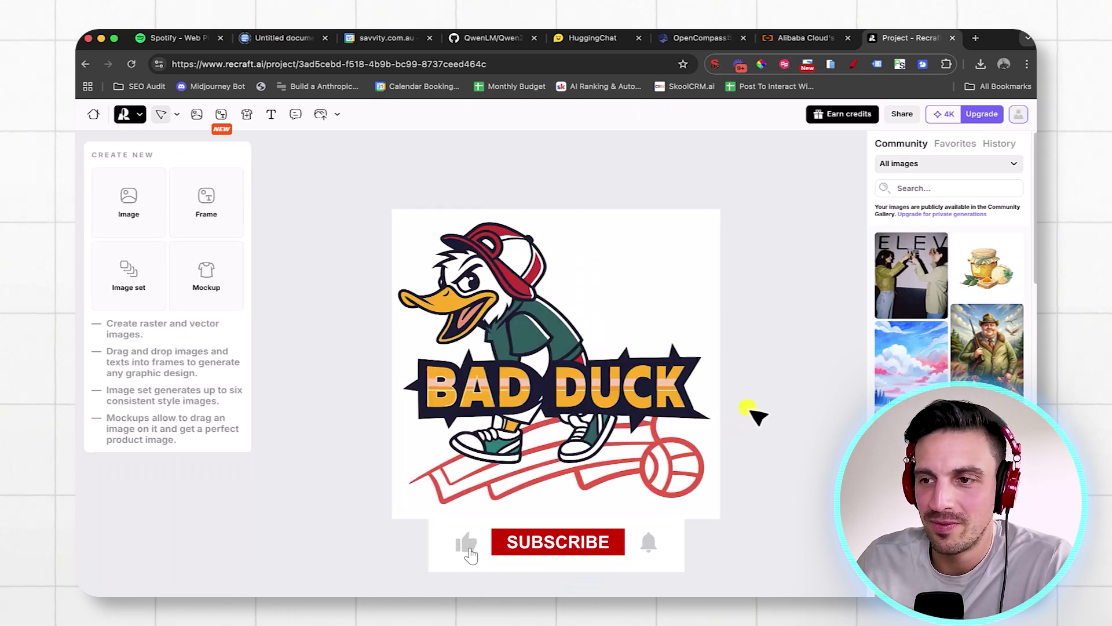
scroll(741, 385, down, 3)
scroll(740, 385, right, 3)
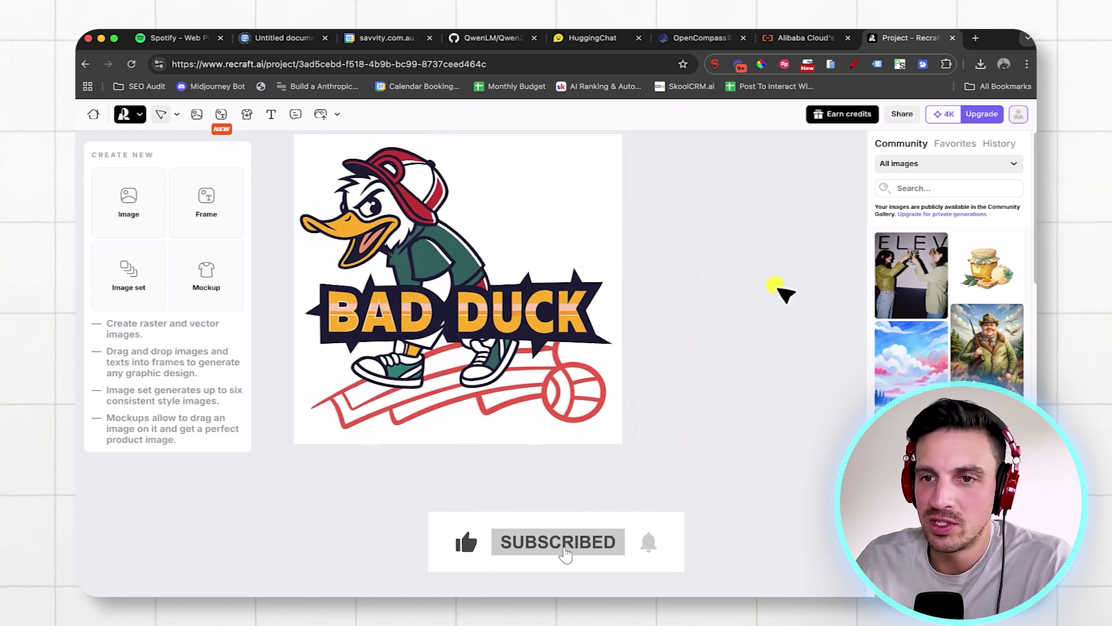
scroll(750, 367, up, 2)
scroll(749, 367, right, 2)
key(i)
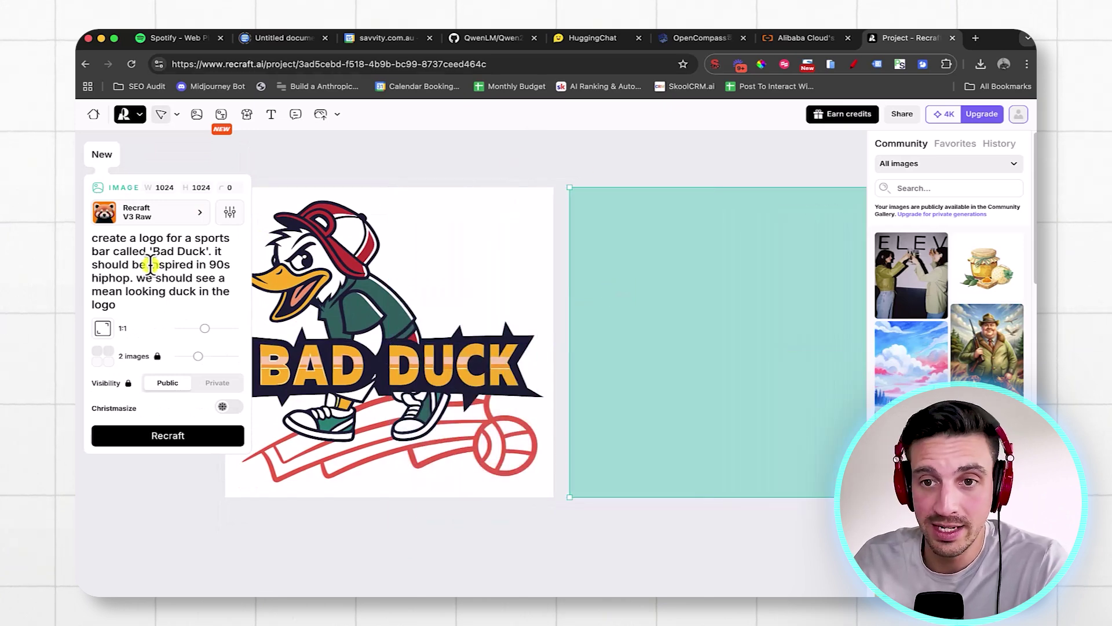
- Apply the Photorealism style to the new frame
click(168, 216)
mouse_move(529, 204)
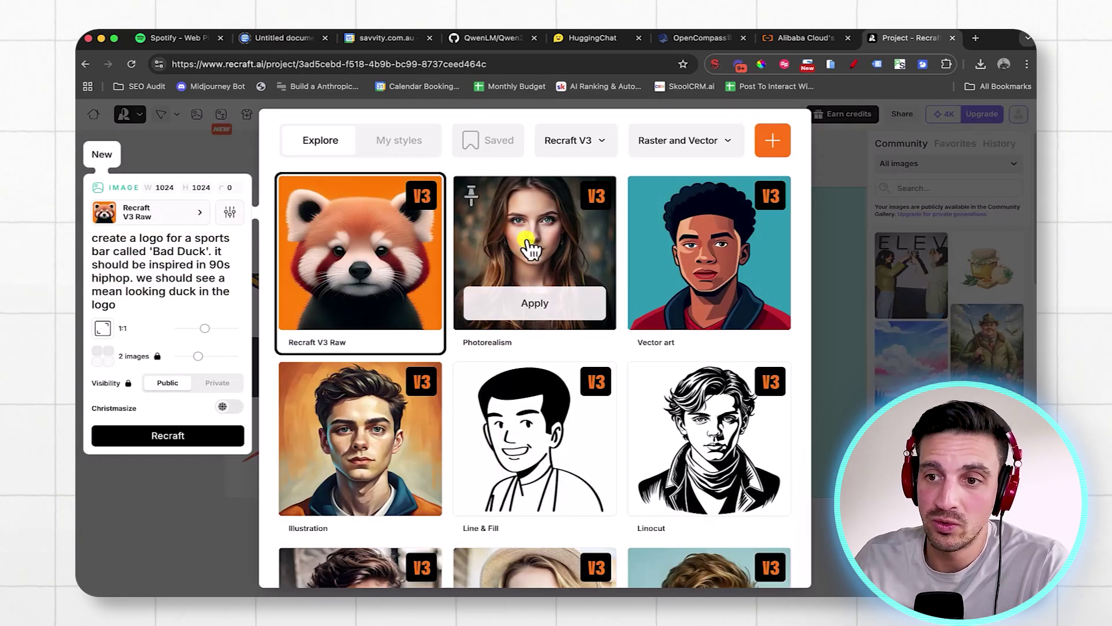
click(528, 304)
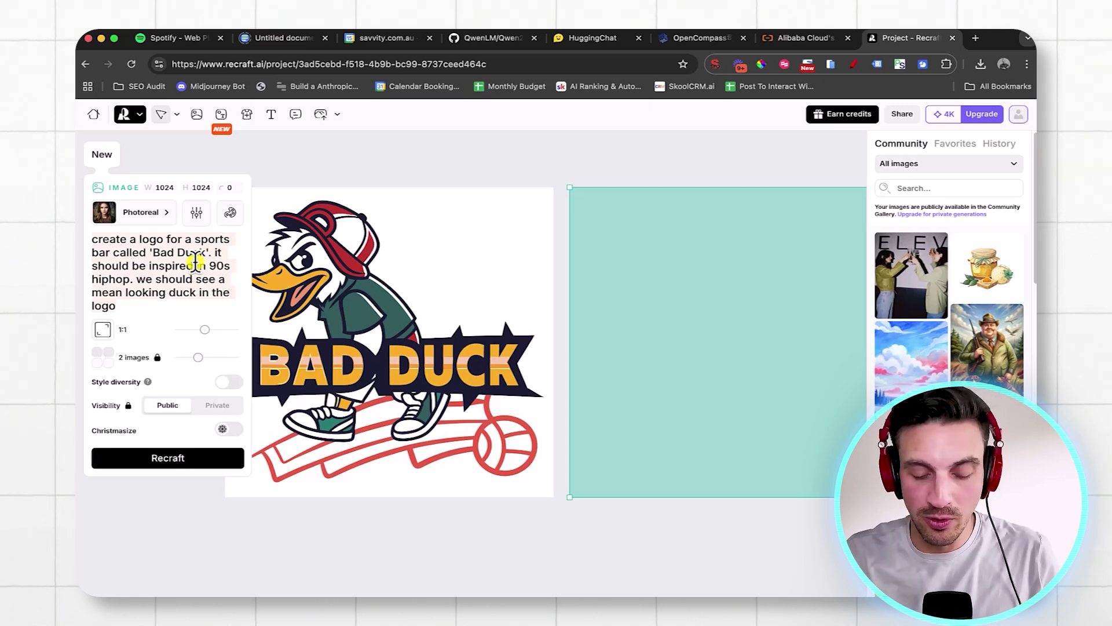
- Replace the old prompt with the female bartender serving a pint prompt and generate
key(super+a)
text(a female bartender serving a pint of beer to a customer at a sports bar)
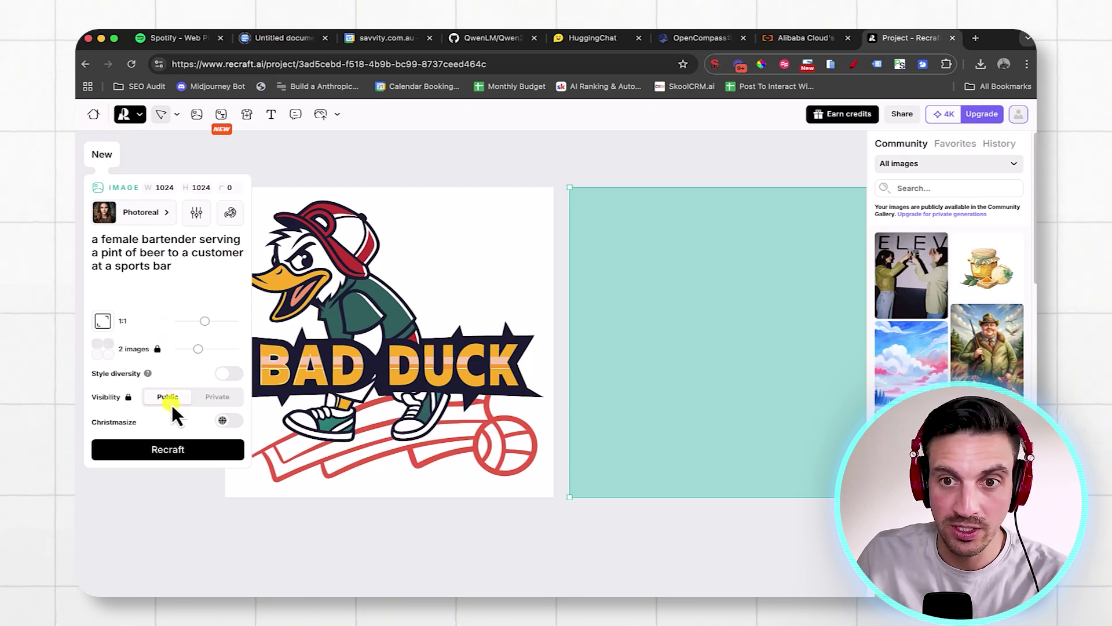
click(206, 456)
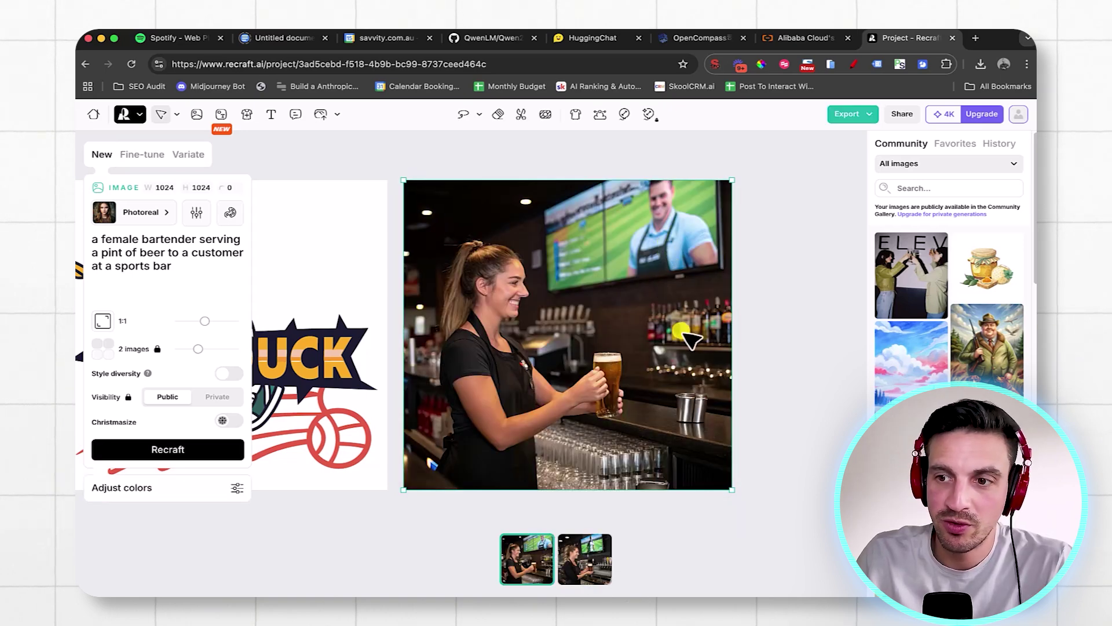
- Choose the second bartender variant and switch to the Modify area tool
click(577, 582)
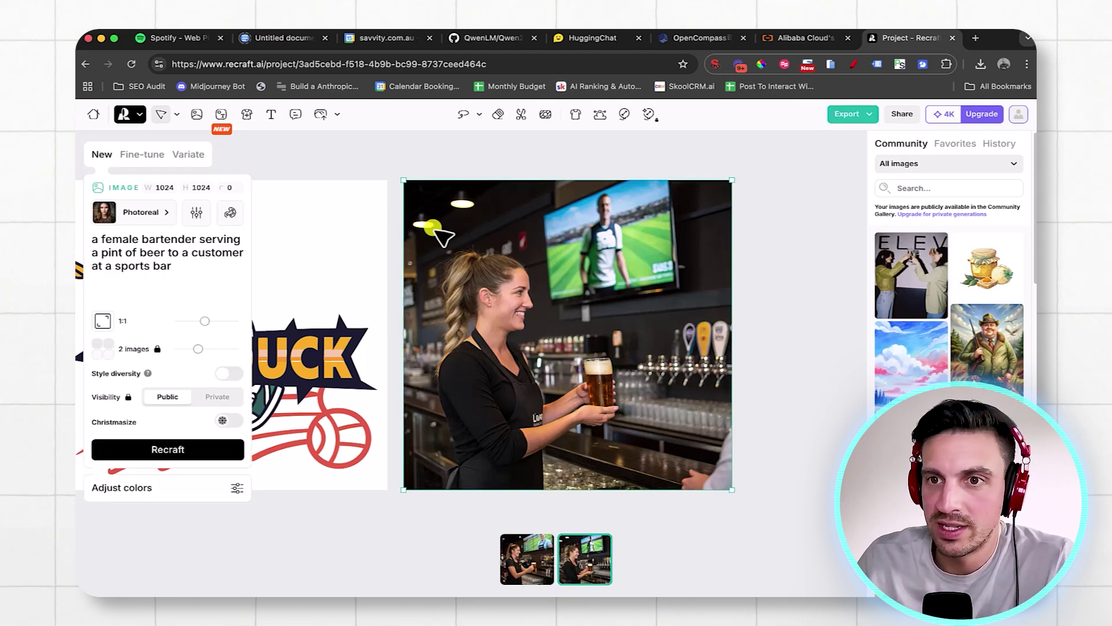
click(464, 118)
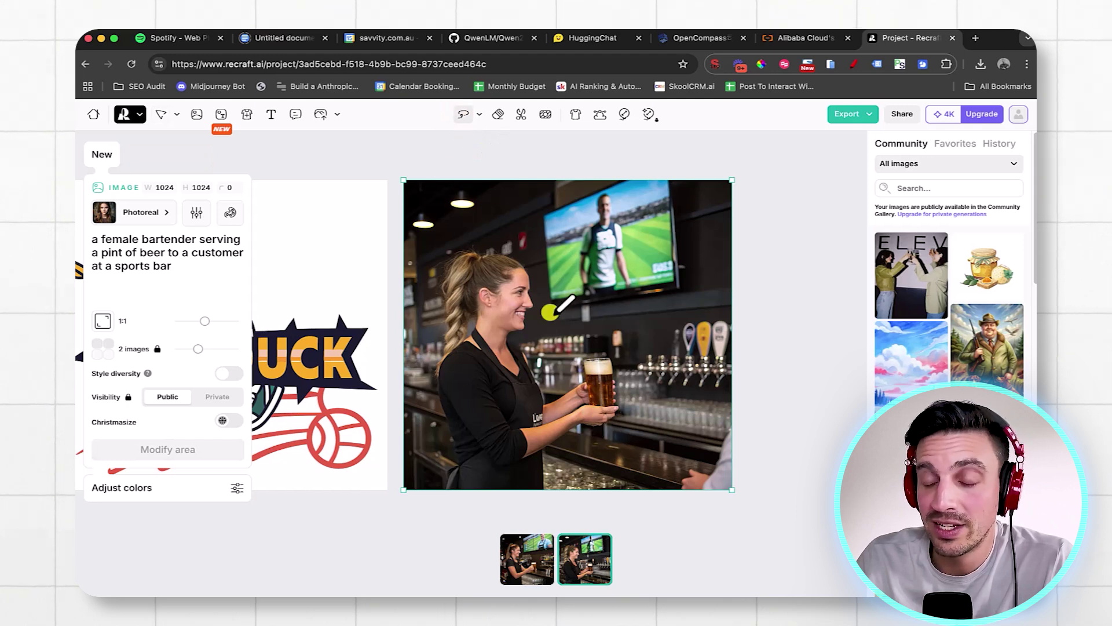
- Lasso the beer glass and modify that area with 'change this to a burger'
click(612, 423)
mouse_move(612, 423)
mouse_down()
mouse_move(617, 363)
mouse_move(592, 351)
mouse_move(582, 418)
mouse_move(607, 429)
mouse_up()
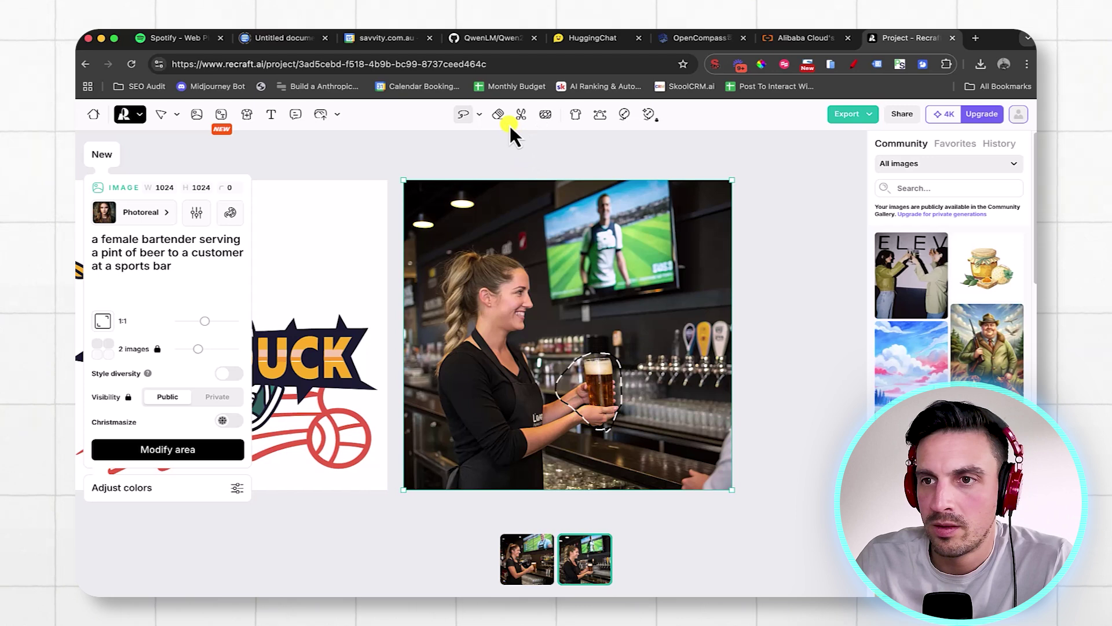
click(479, 115)
click(493, 167)
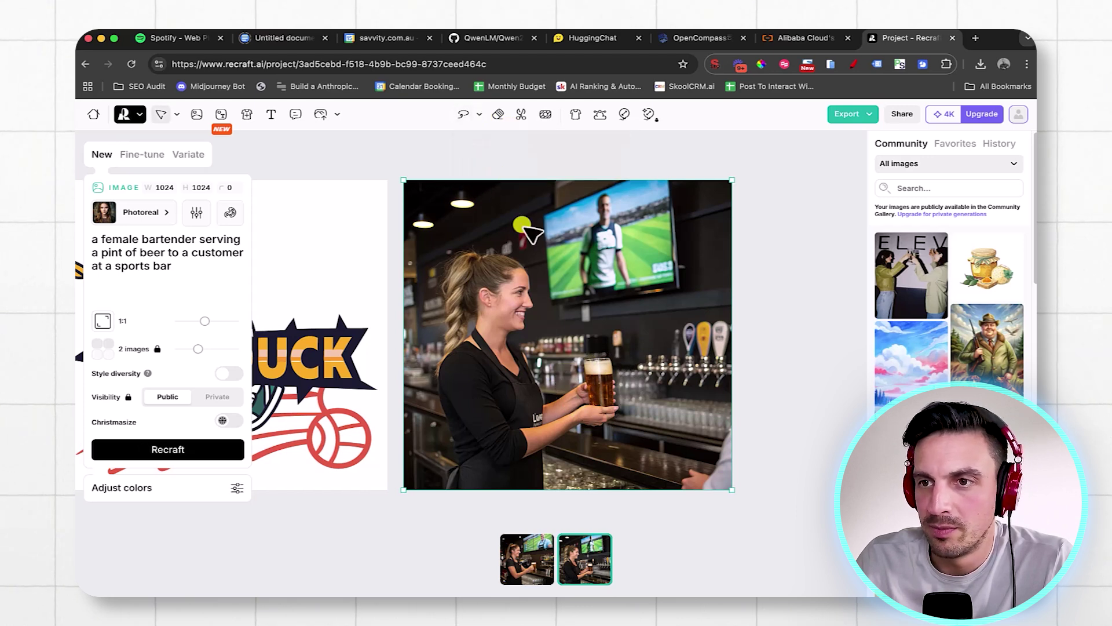
click(464, 116)
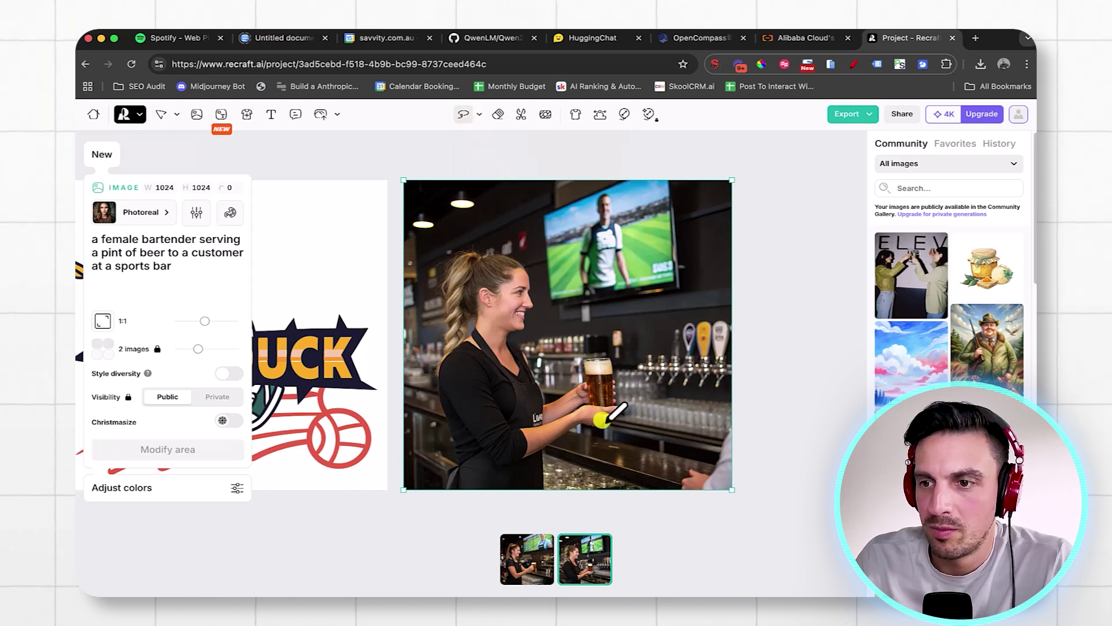
mouse_move(596, 428)
mouse_down()
mouse_move(622, 431)
mouse_move(643, 414)
mouse_move(646, 382)
mouse_move(624, 352)
mouse_move(585, 343)
mouse_move(580, 426)
mouse_move(603, 432)
mouse_up()
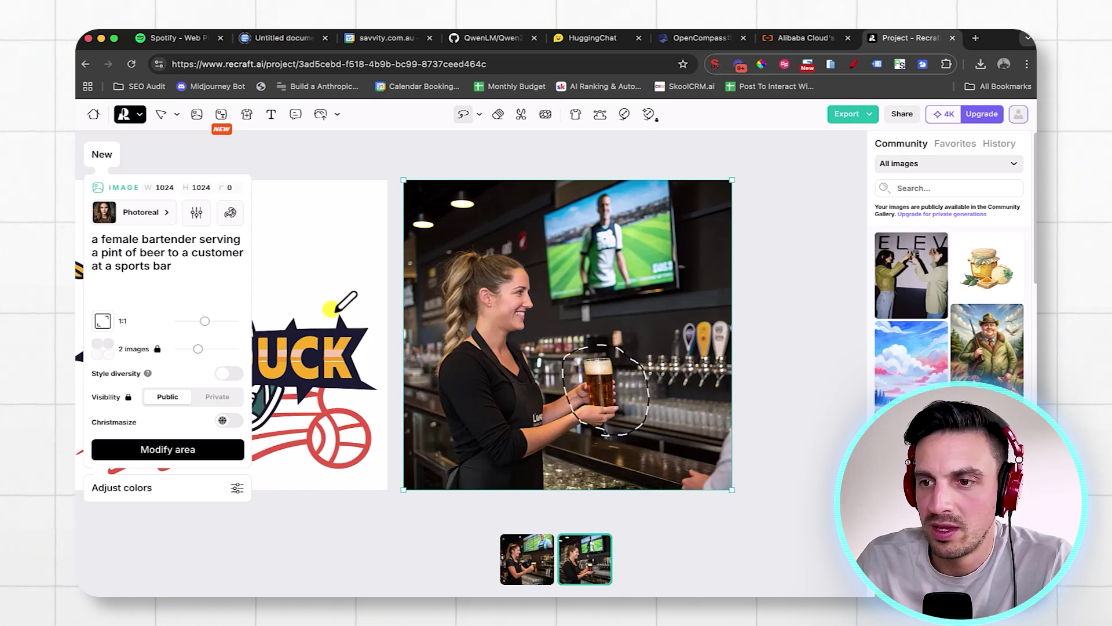
click(228, 278)
text(change this t)
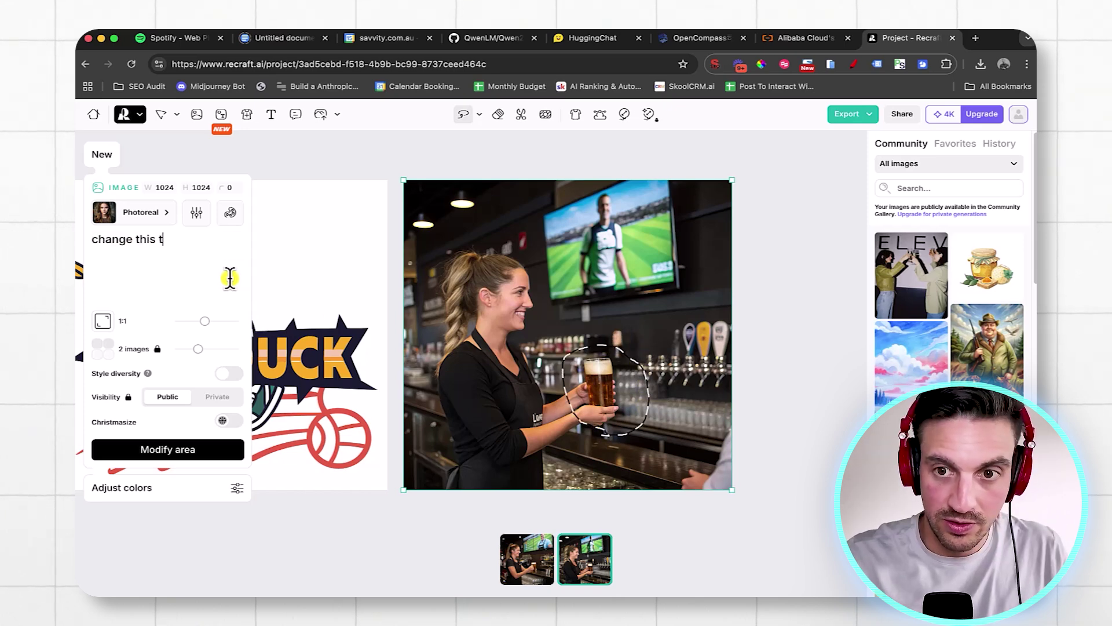
text(o a burger)
key(Return)
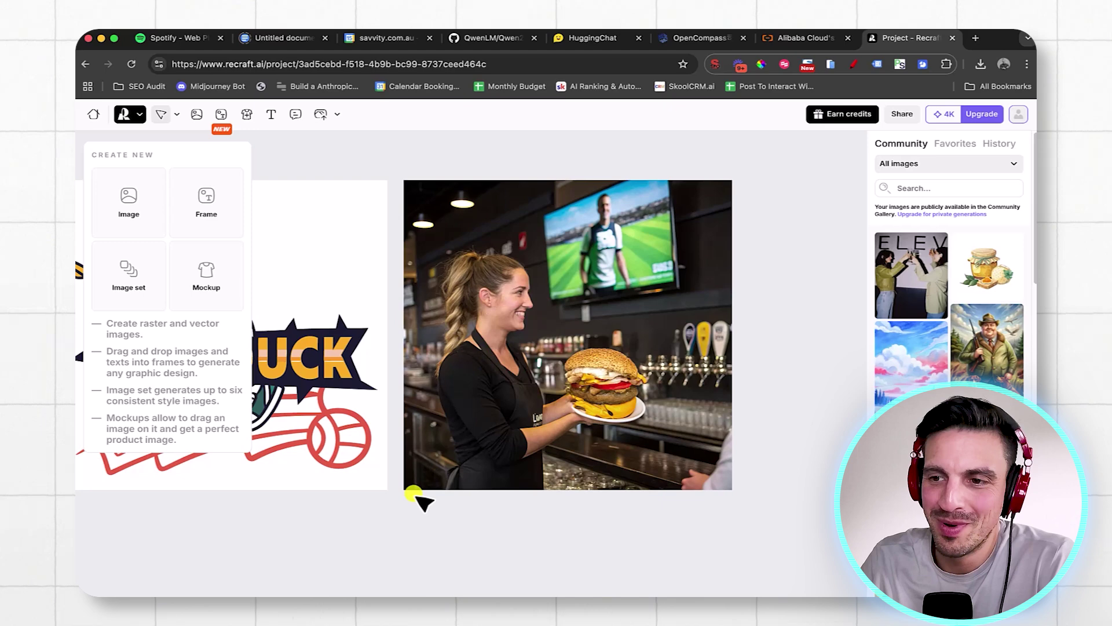
- Pan the canvas back to the Bad Duck logo and select it
scroll(524, 533, down, 1)
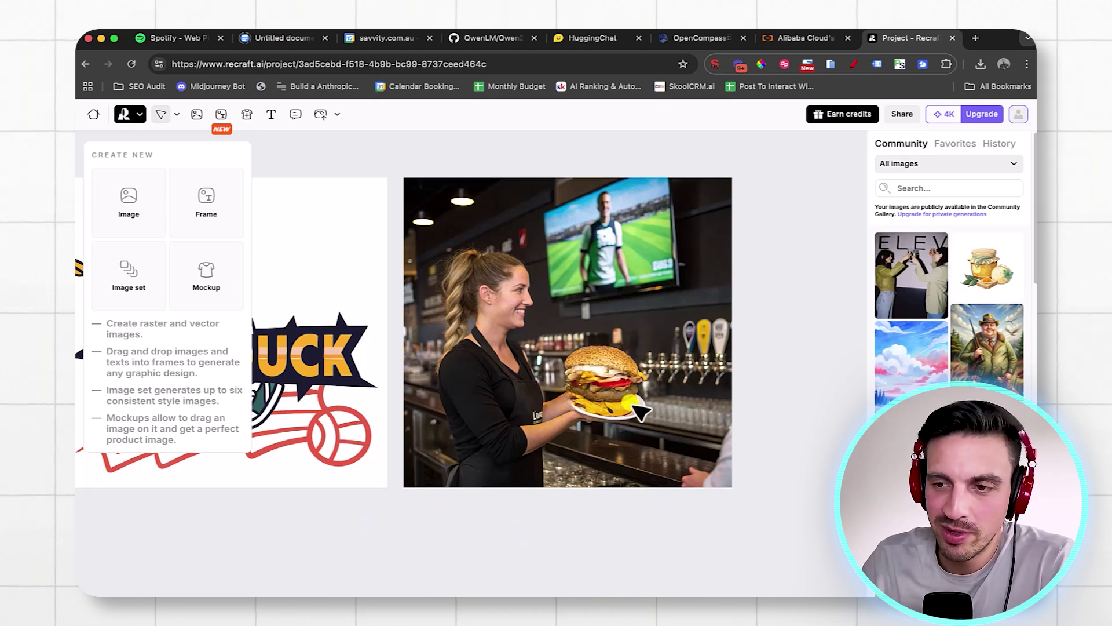
drag(388, 551, 659, 435)
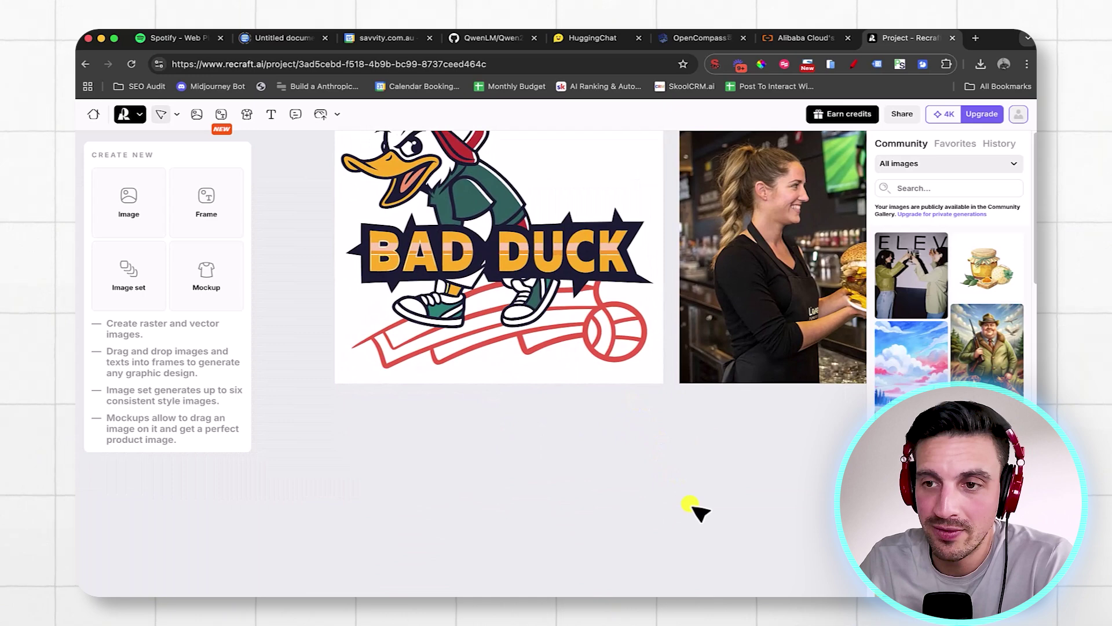
drag(698, 509, 666, 546)
click(566, 219)
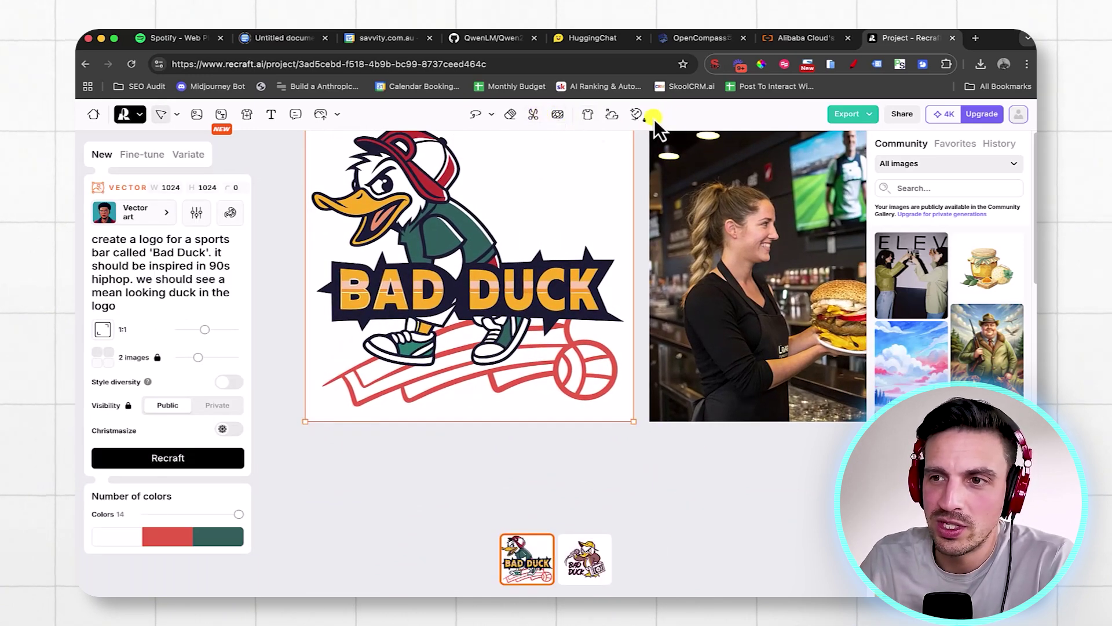
- Rasterize the Bad Duck vector logo into a 1024×1024 raster image
click(611, 122)
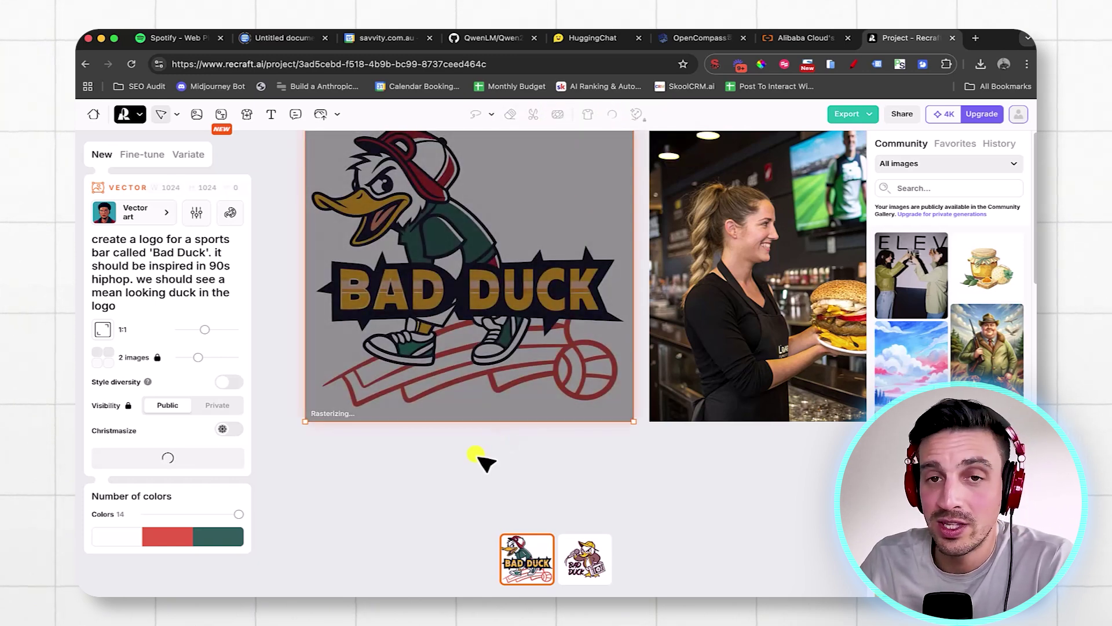
drag(479, 459, 455, 222)
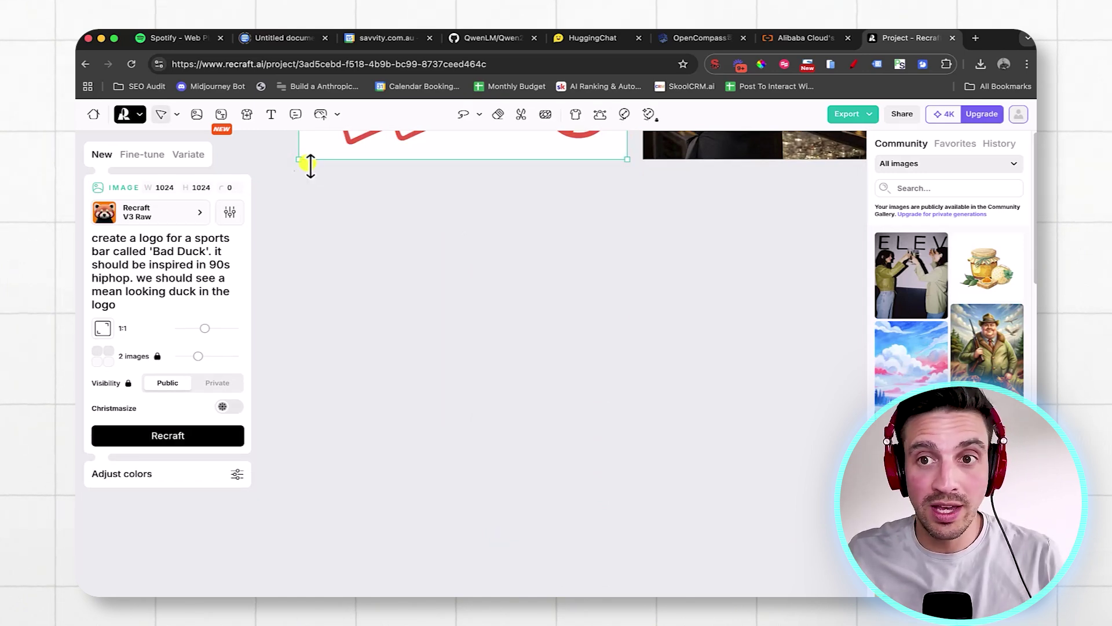
- Place a mockup frame and generate 'a man wearing a white tshirt', then reposition it
click(246, 115)
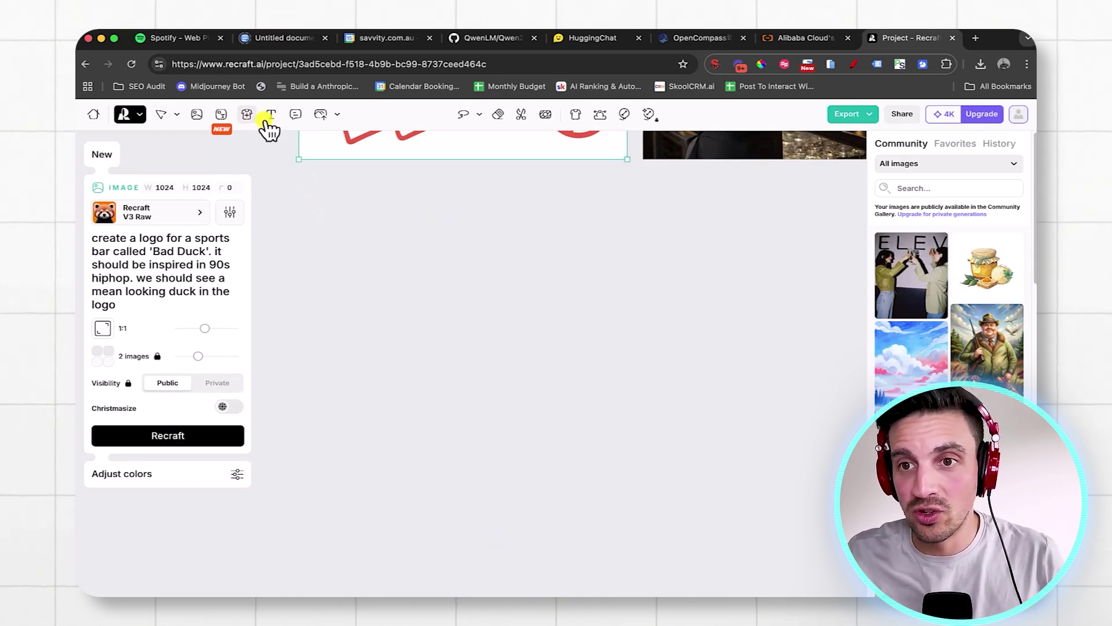
click(358, 231)
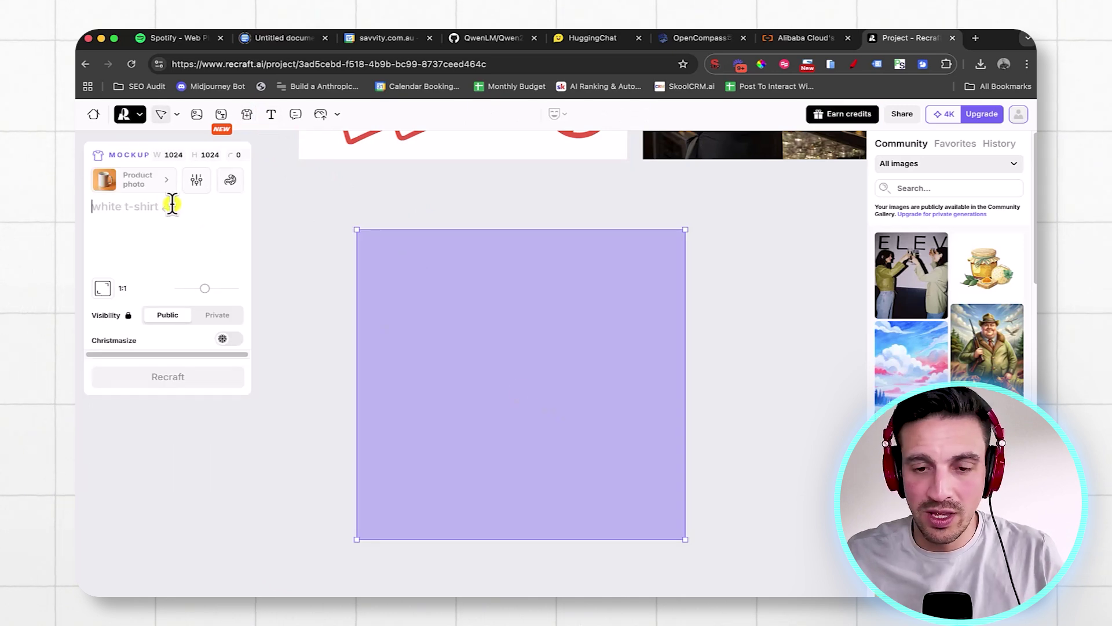
text(a man wearing a white tshirt)
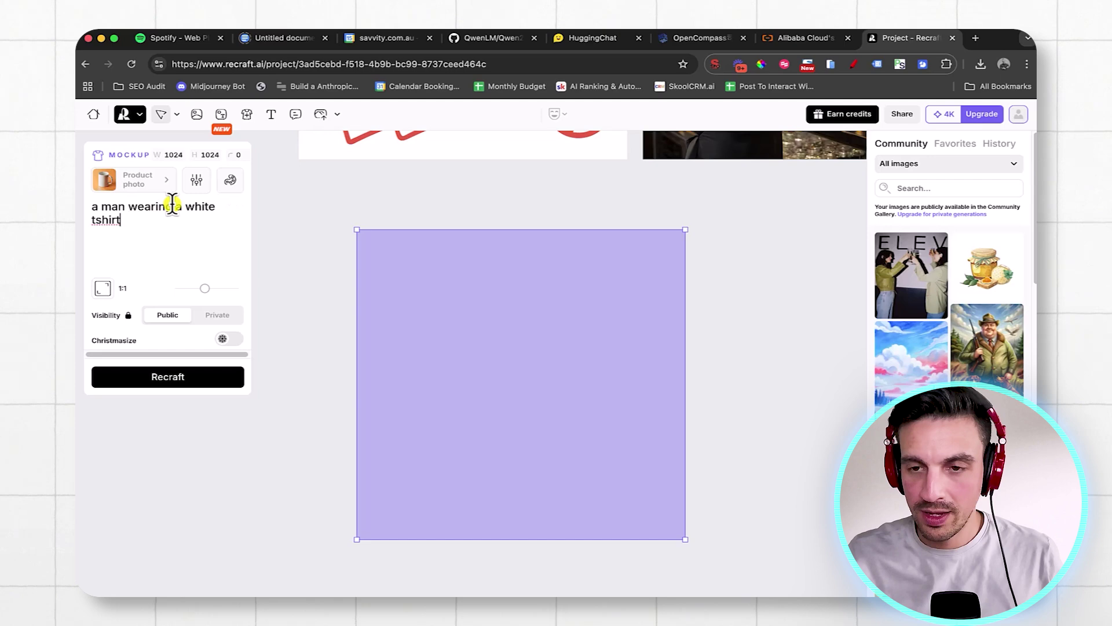
key(Return)
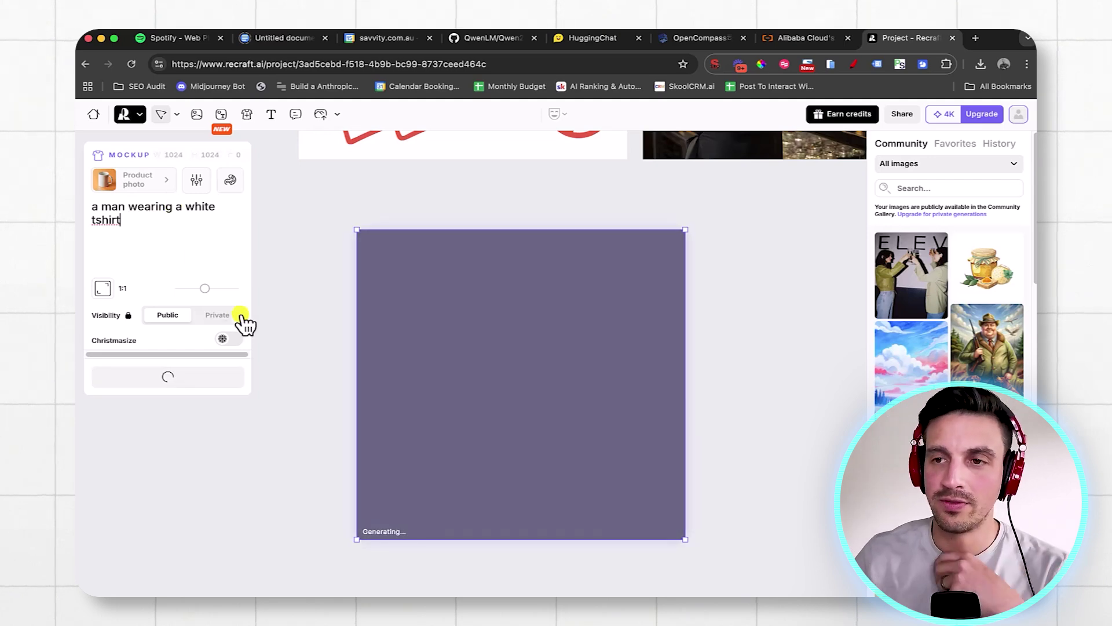
scroll(457, 362, up, 6)
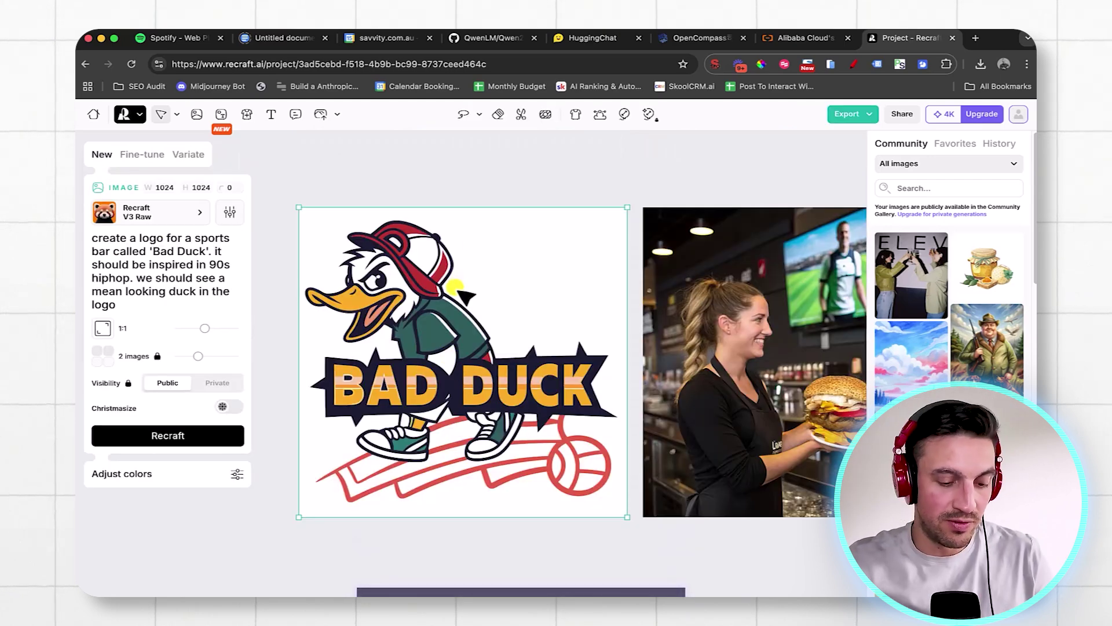
drag(461, 293, 476, 308)
scroll(487, 313, down, 6)
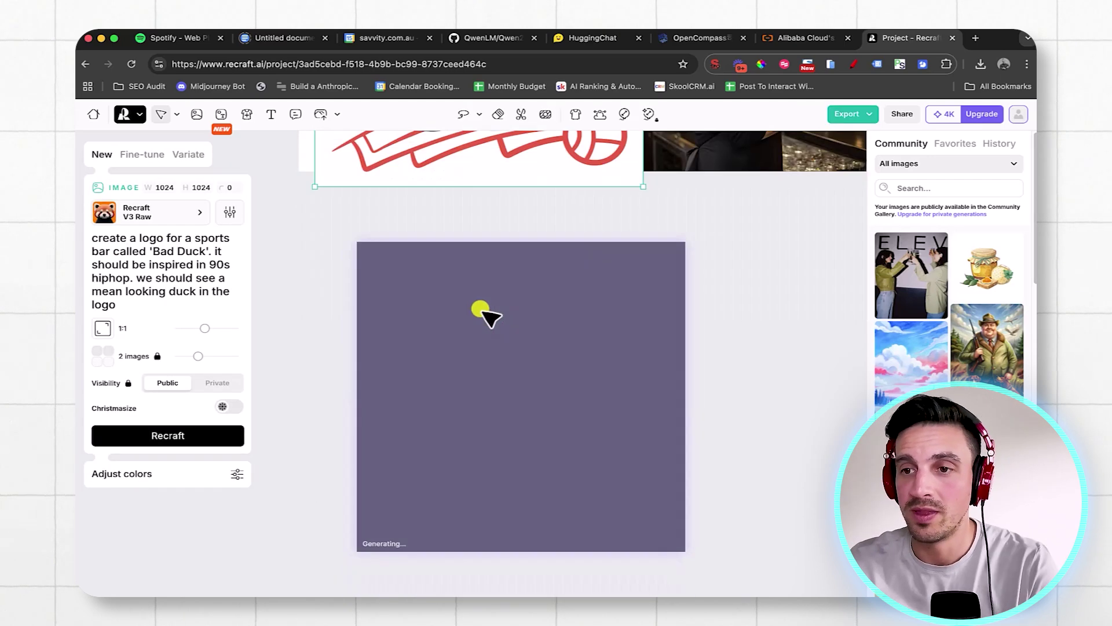
drag(605, 375, 514, 372)
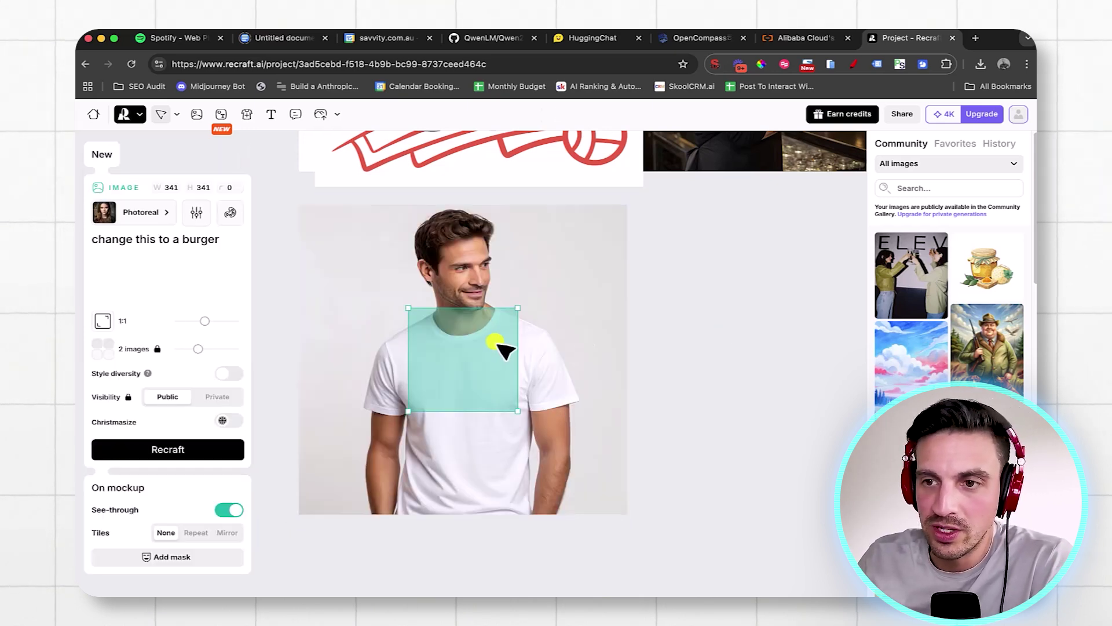
- Clear the placeholder square and place the Bad Duck logo small on the T-shirt chest
drag(497, 342, 761, 333)
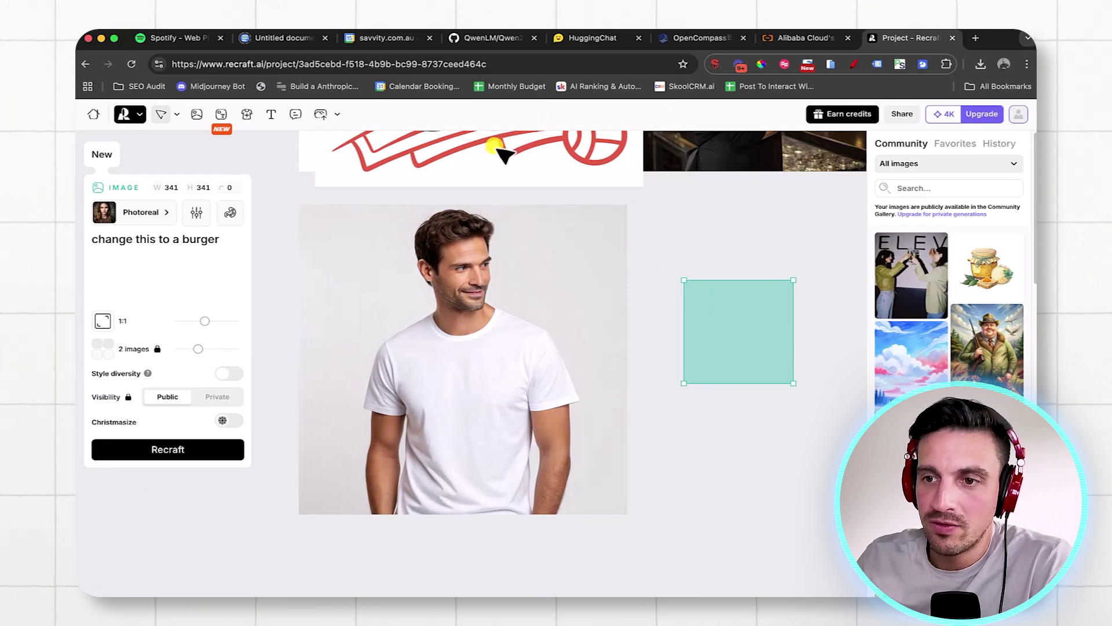
drag(499, 152, 509, 409)
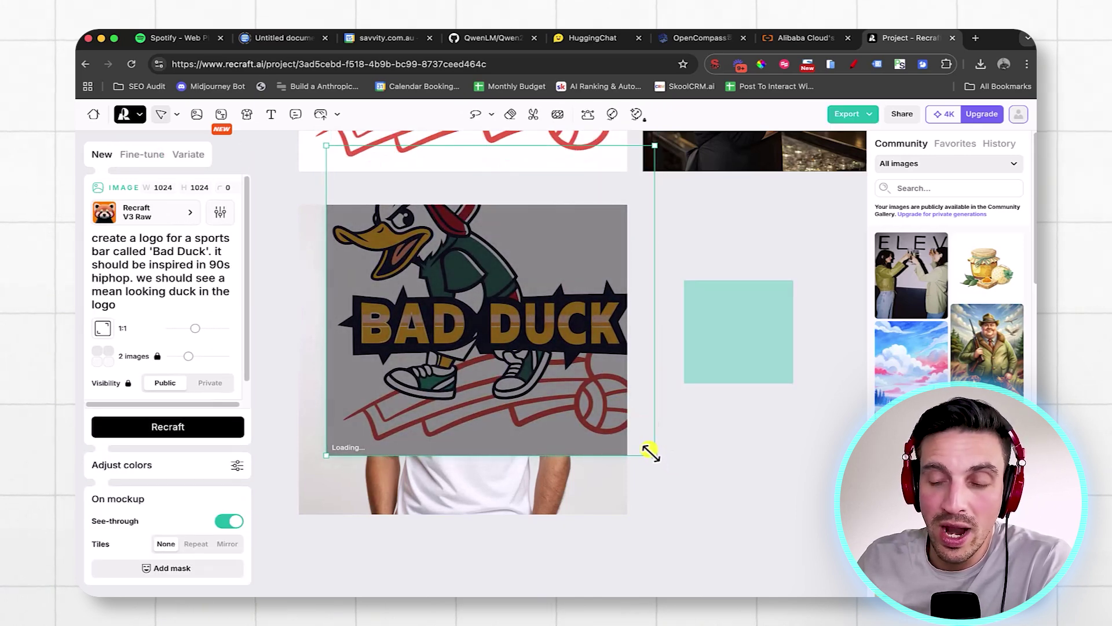
drag(651, 452, 563, 377)
drag(579, 308, 497, 374)
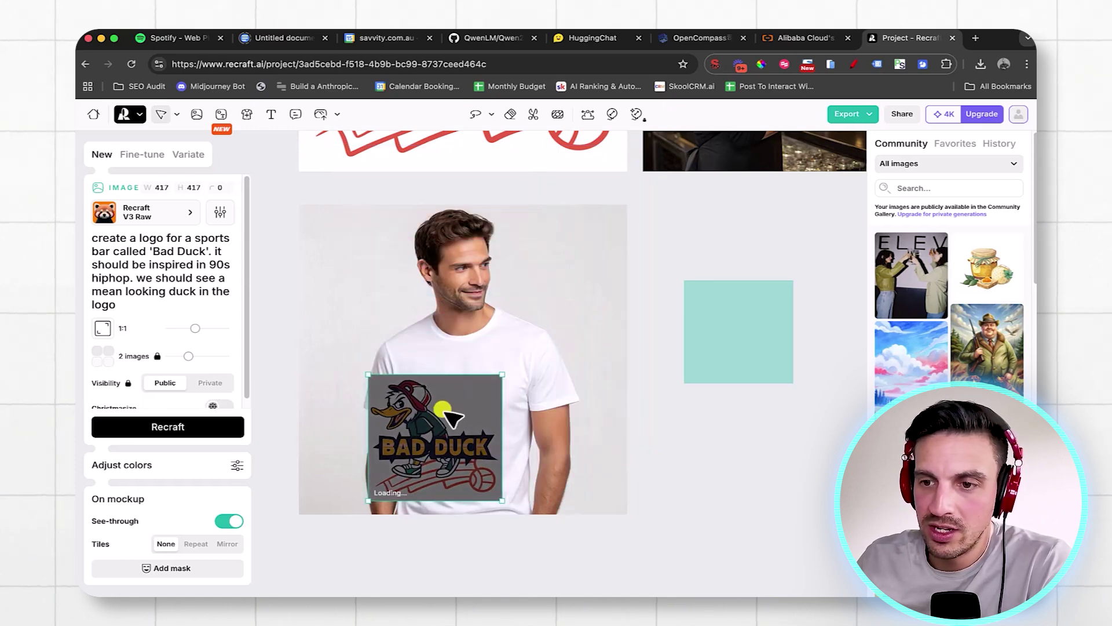
drag(439, 408, 473, 382)
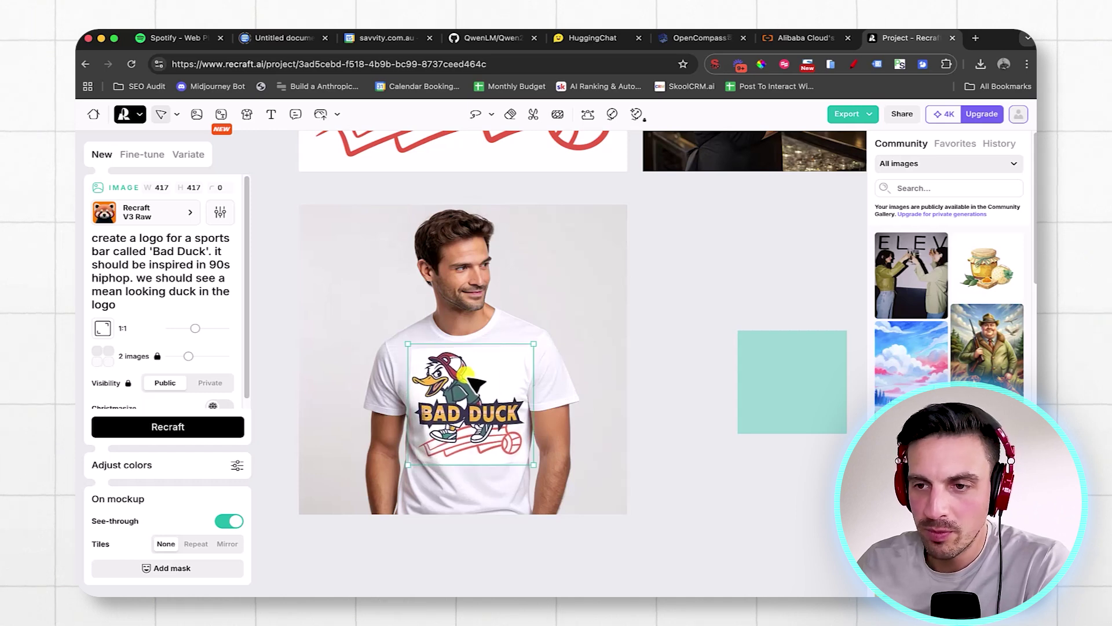
- Take the logo back off the T-shirt and remove its background
scroll(486, 339, up, 3)
drag(469, 508, 722, 366)
mouse_move(550, 121)
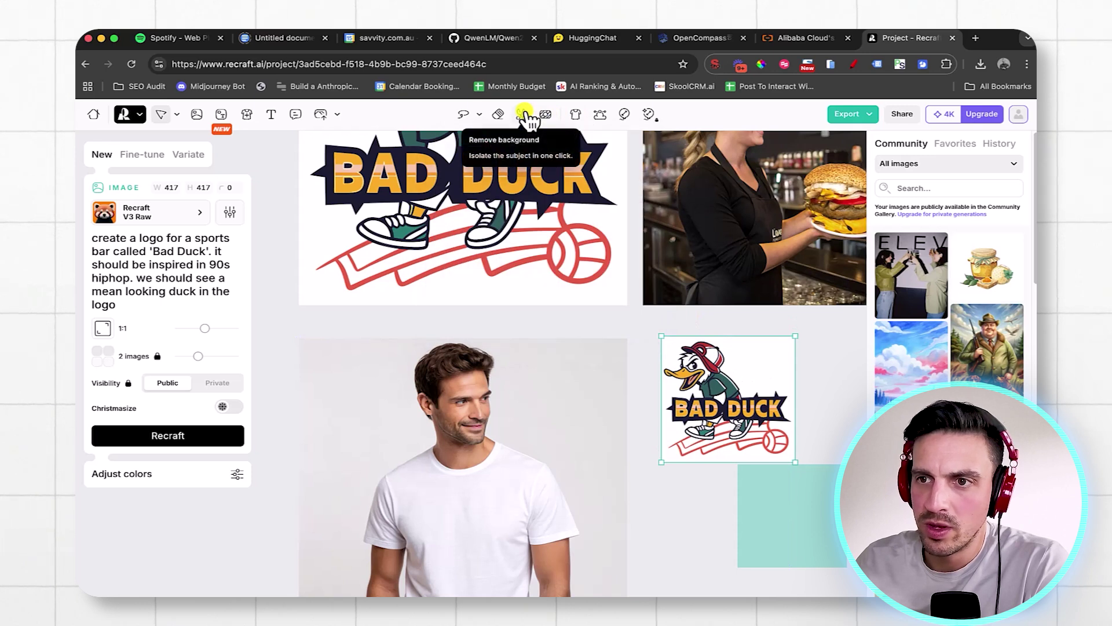
click(525, 114)
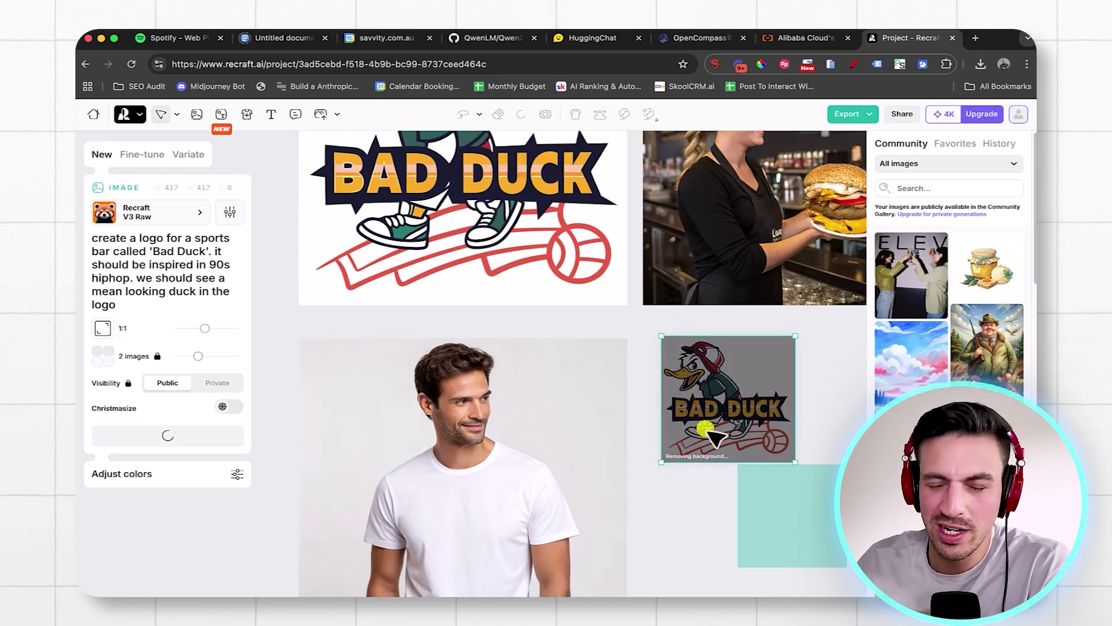
- Put the background-free logo back on the chest and shrink it to 200×200
scroll(760, 462, down, 5)
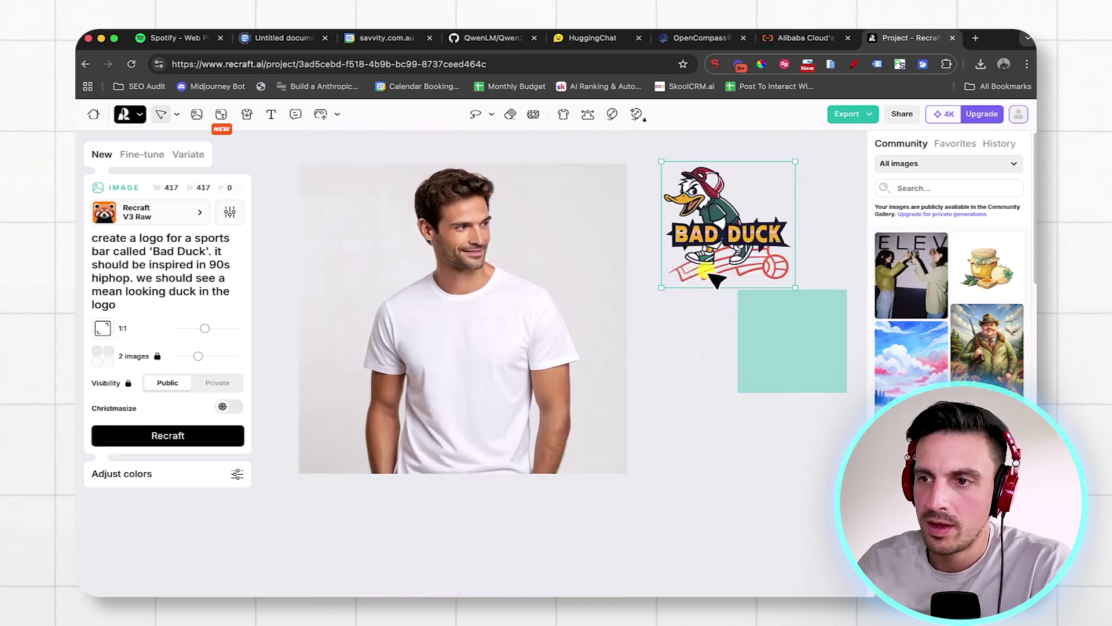
drag(730, 230, 477, 374)
drag(539, 416, 438, 354)
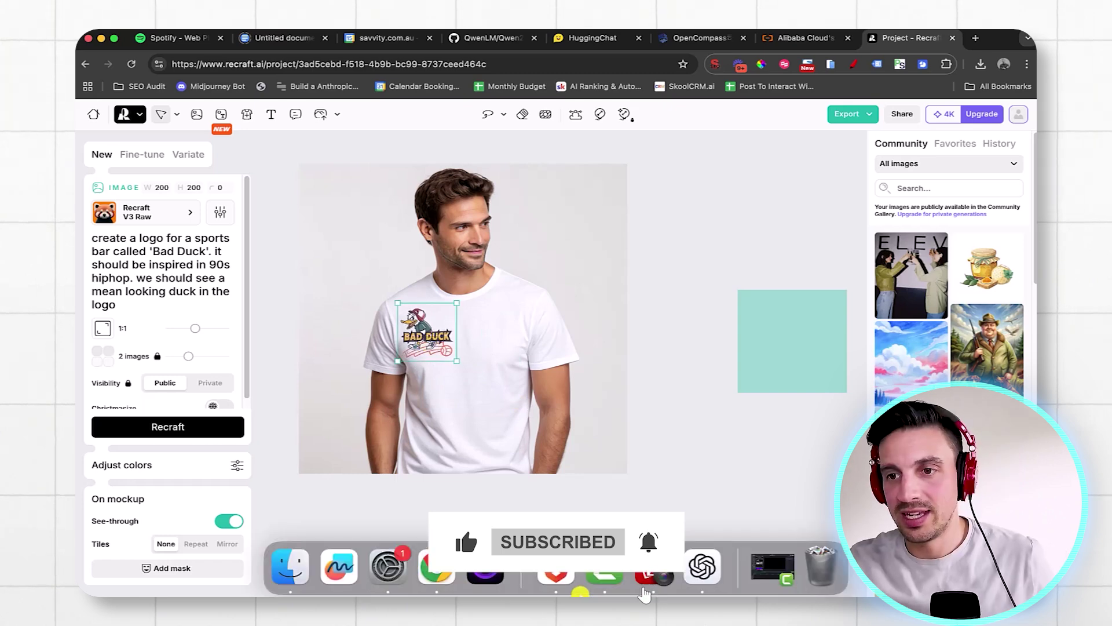
- Add a mockup frame below the T-shirt and generate 'a white plain baseball cap'
scroll(556, 442, down, 5)
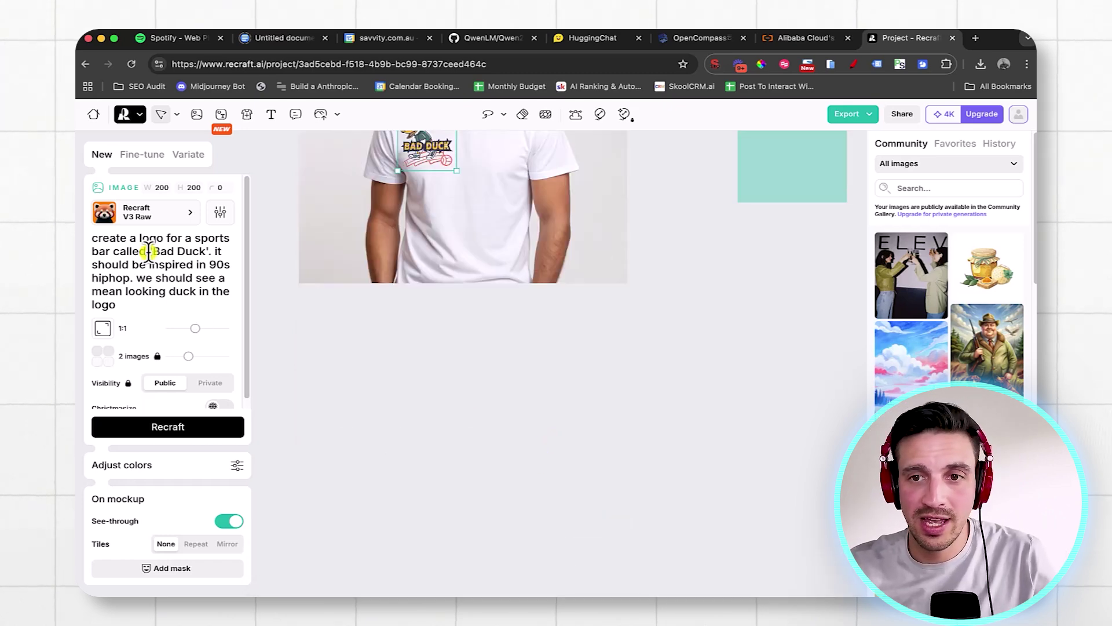
right_click(168, 220)
click(493, 249)
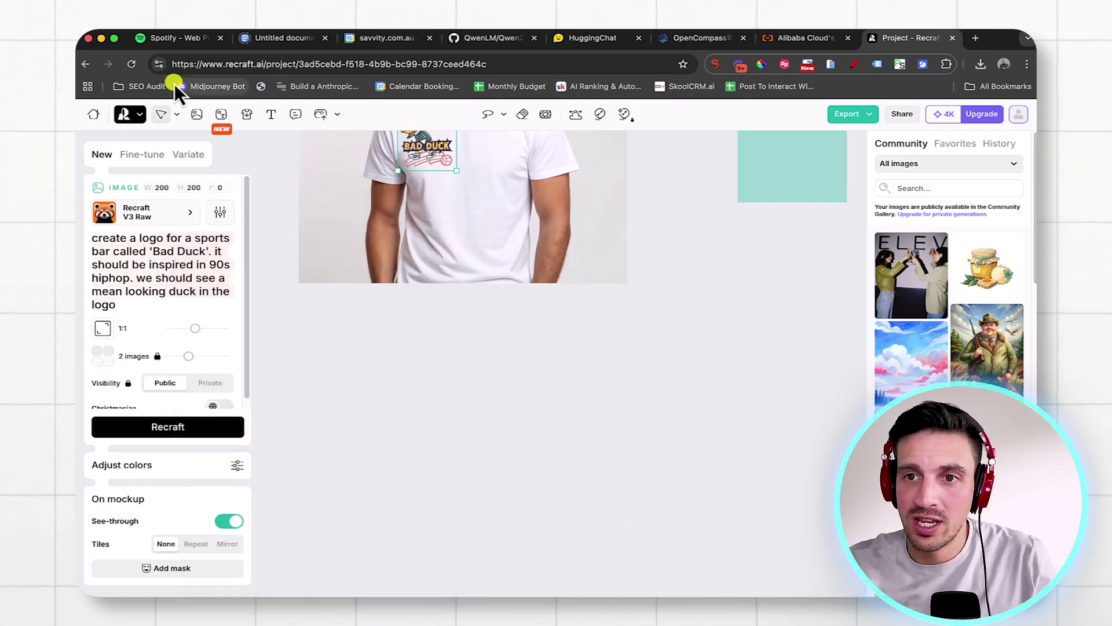
click(247, 115)
click(300, 336)
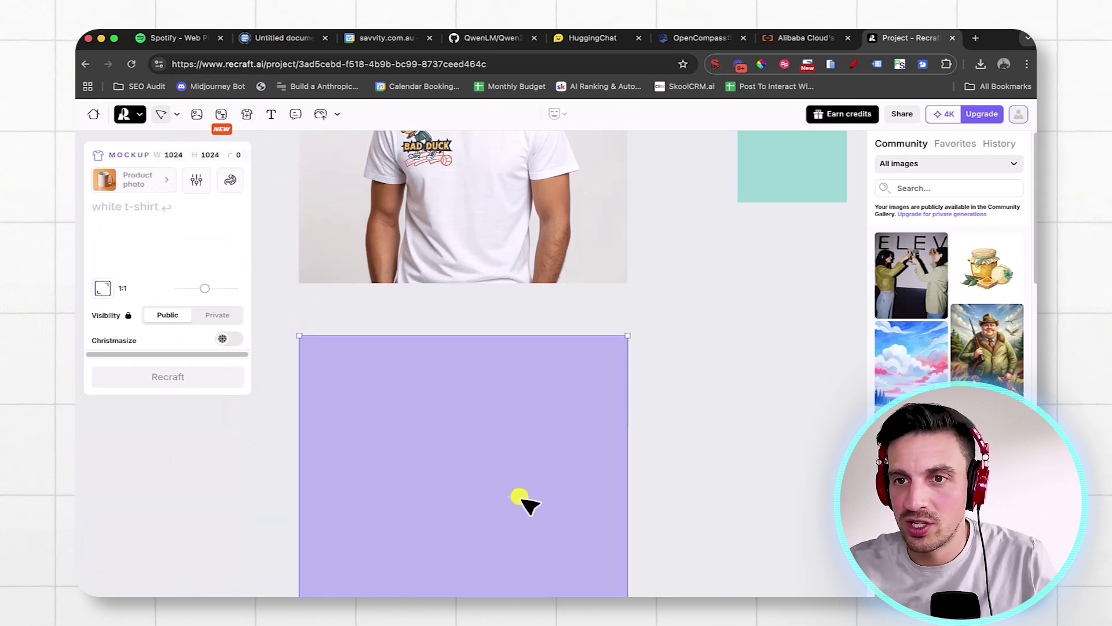
scroll(541, 429, down, 3)
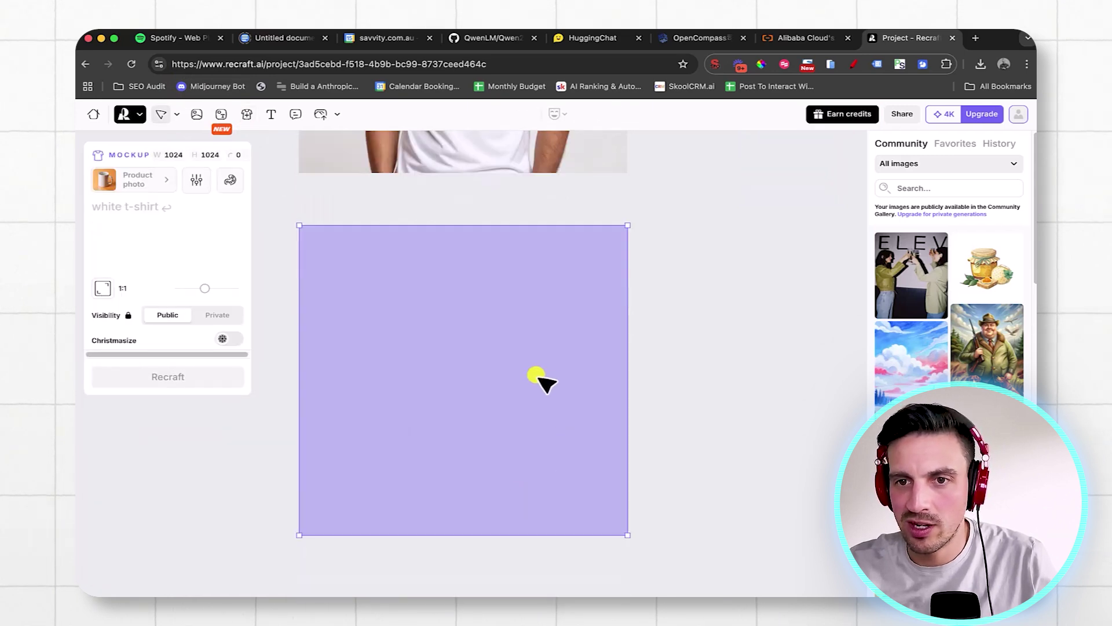
click(134, 228)
text(a white plai)
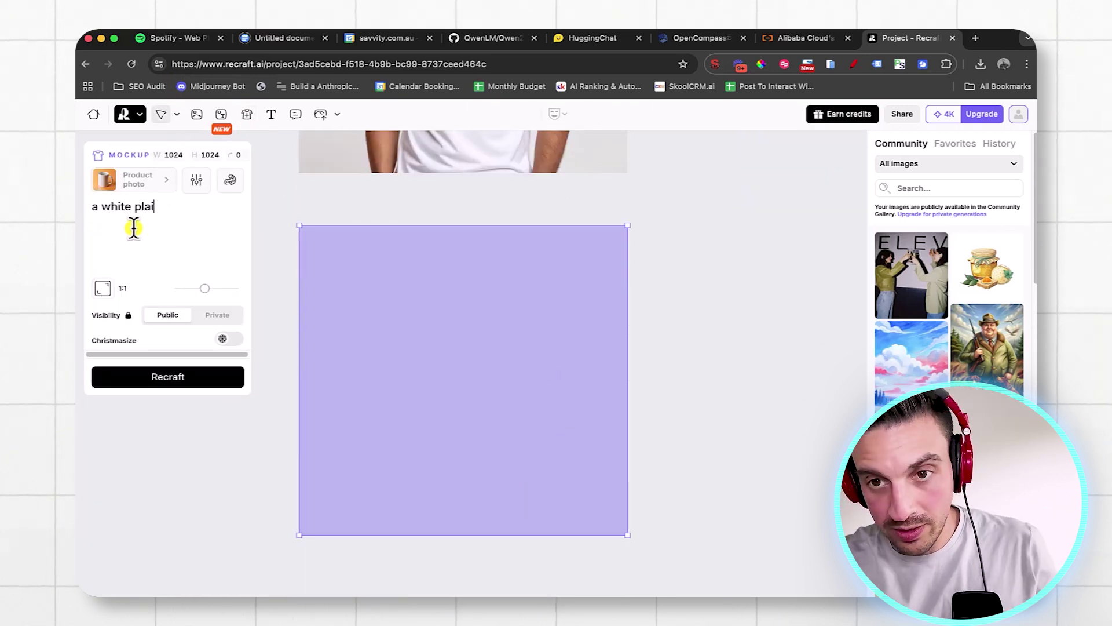
text(n baseball cap)
key(Left)
key(Left)
key(Left)
key(Return)
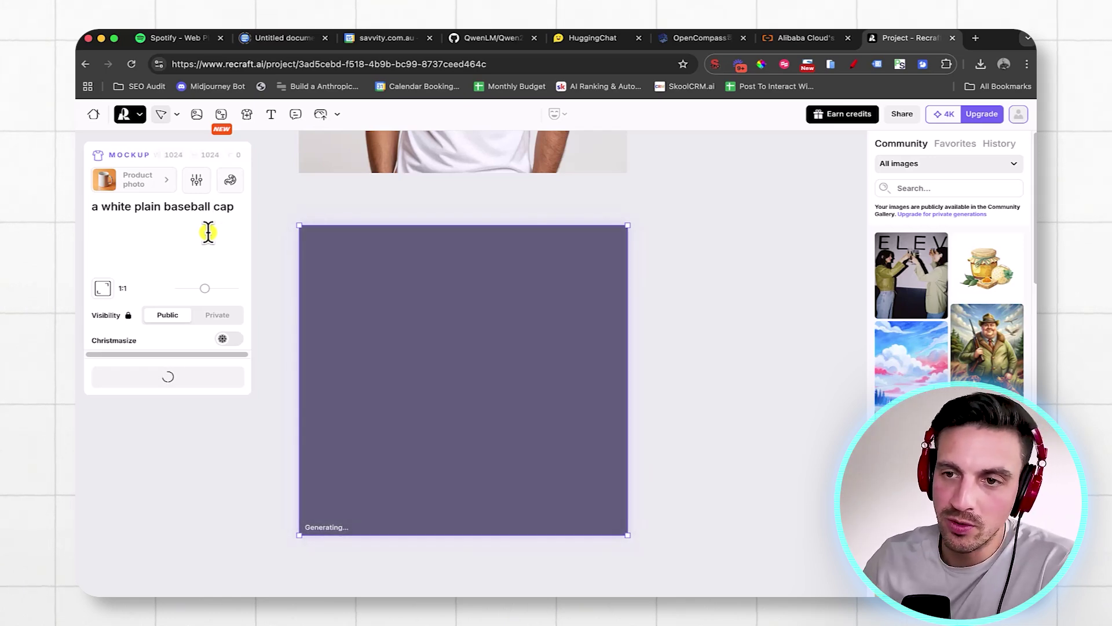
- Duplicate the Bad Duck logo from the T-shirt and move the copy aside
scroll(443, 376, up, 3)
click(418, 157)
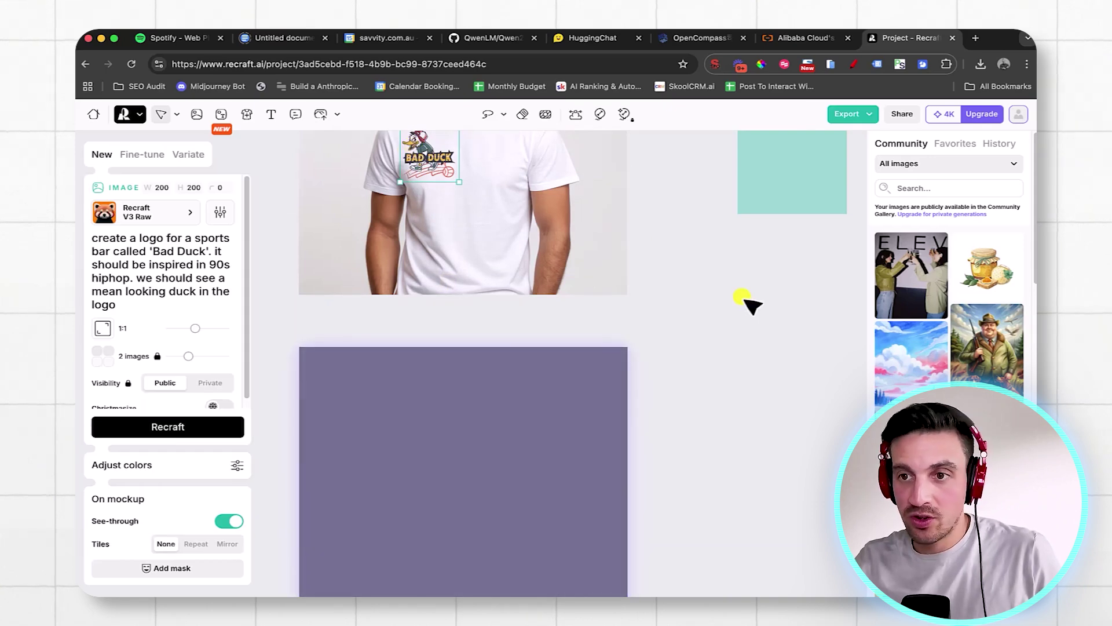
key(ctrl+d)
drag(440, 191, 759, 347)
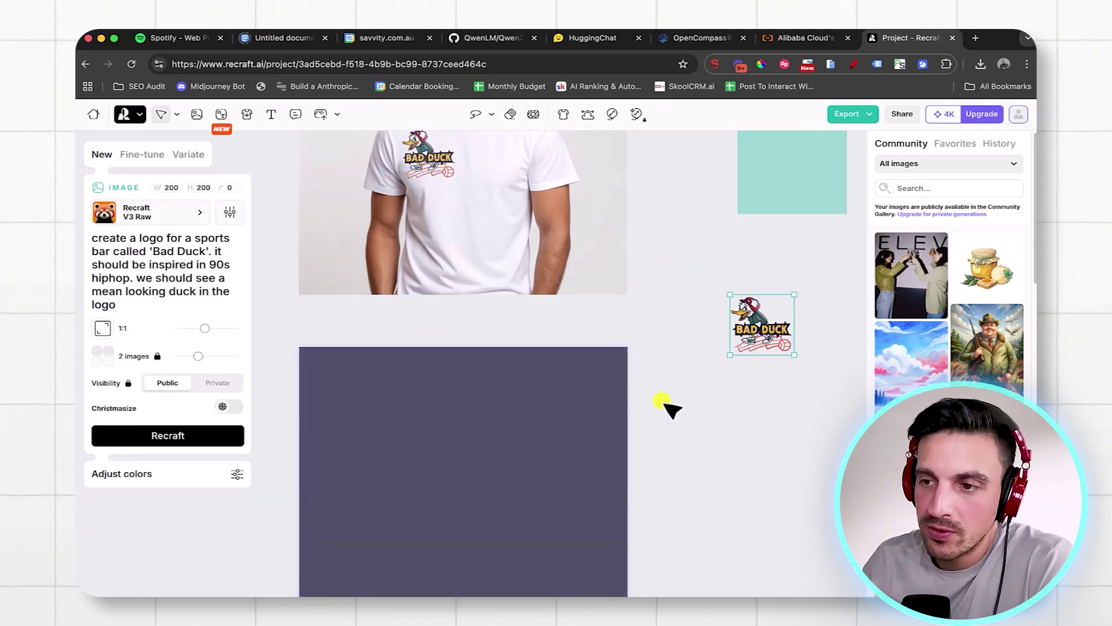
scroll(666, 405, down, 5)
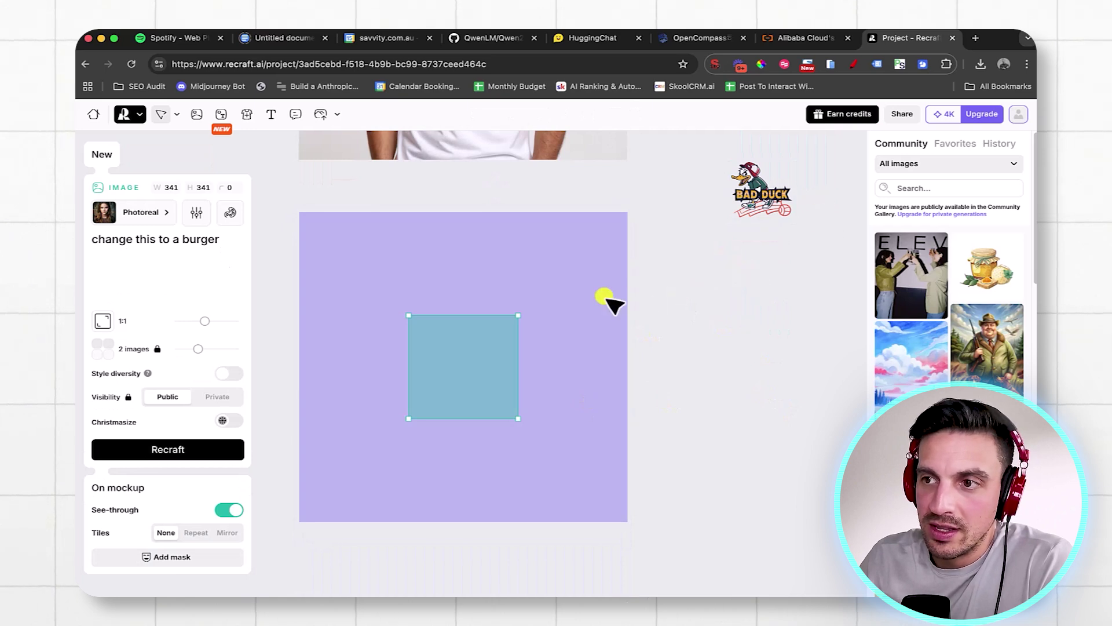
- Move the teal placeholder off the cap and set the logo on its front at 250×250
drag(487, 348, 785, 431)
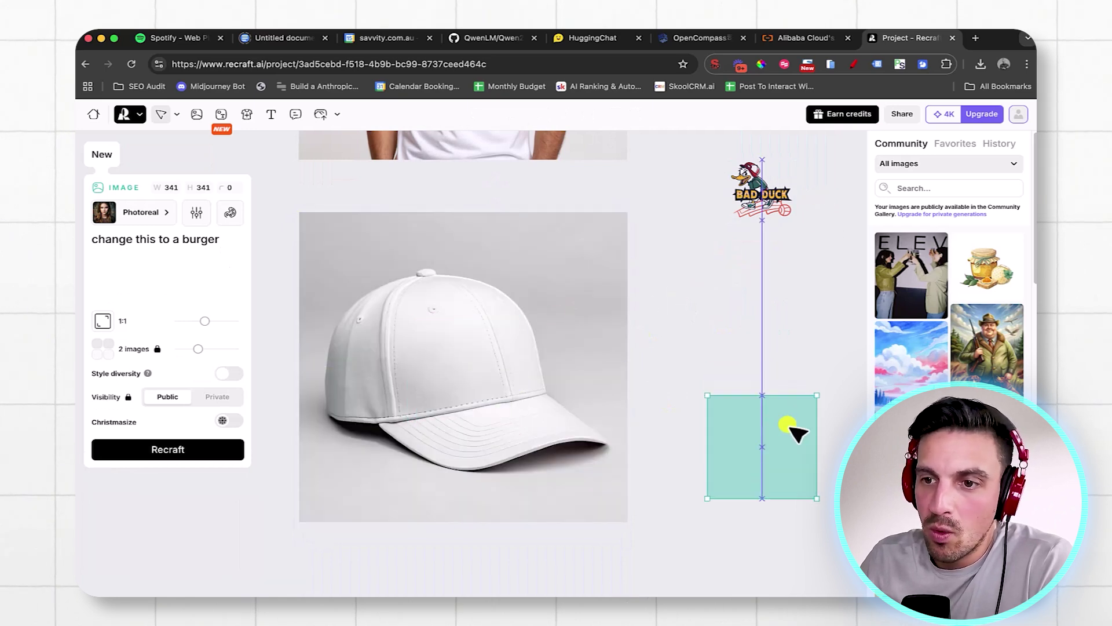
drag(742, 203, 426, 352)
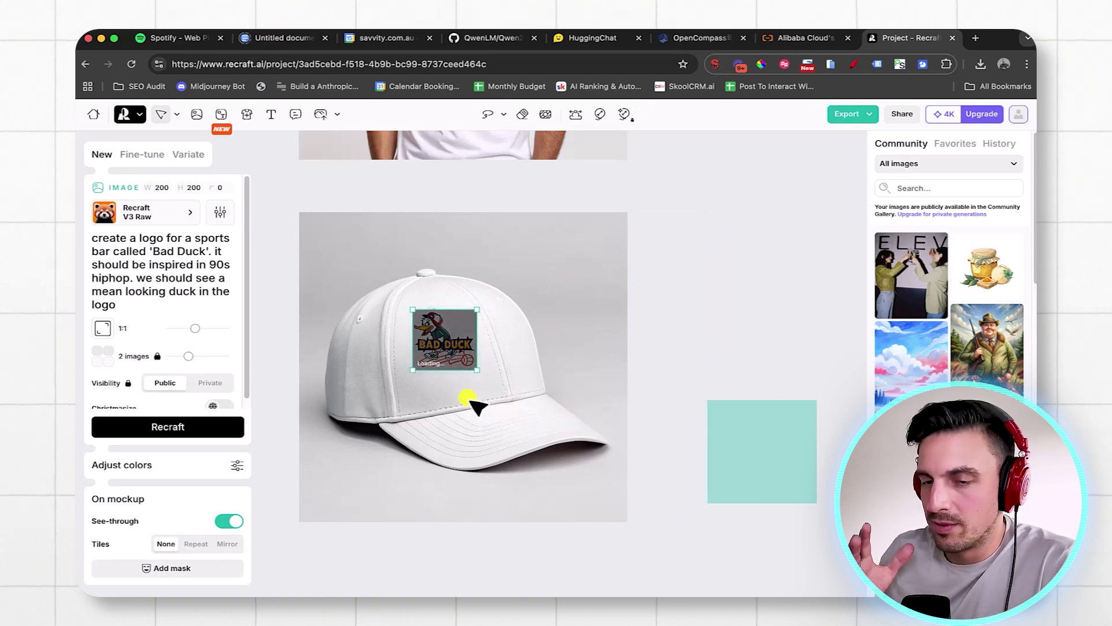
drag(477, 377, 506, 363)
click(710, 323)
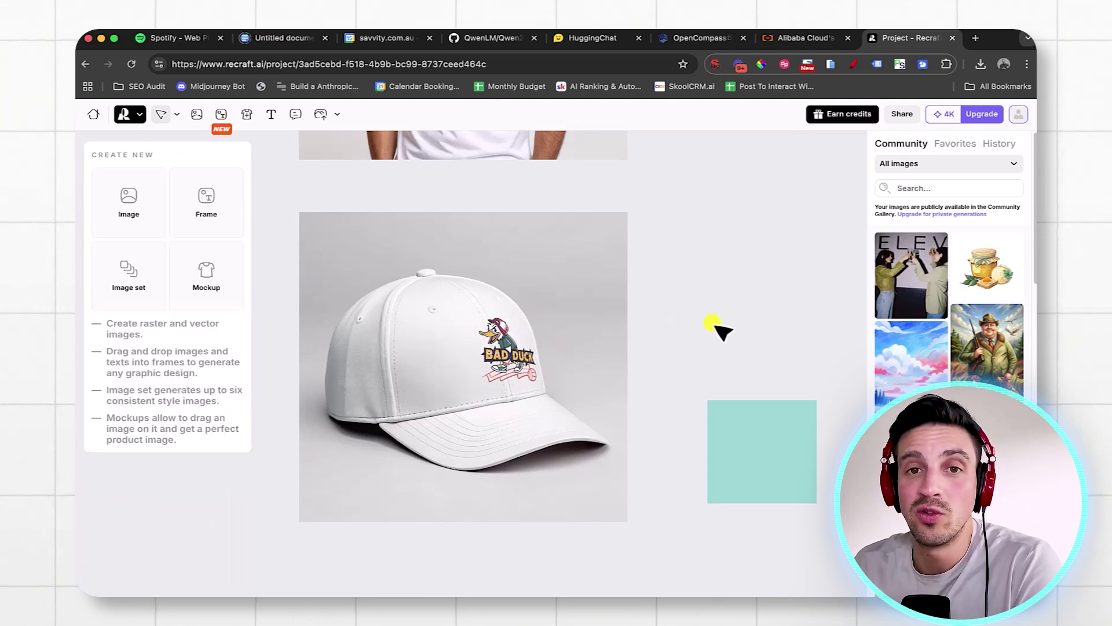
scroll(709, 322, up, 10)
scroll(687, 375, up, 5)
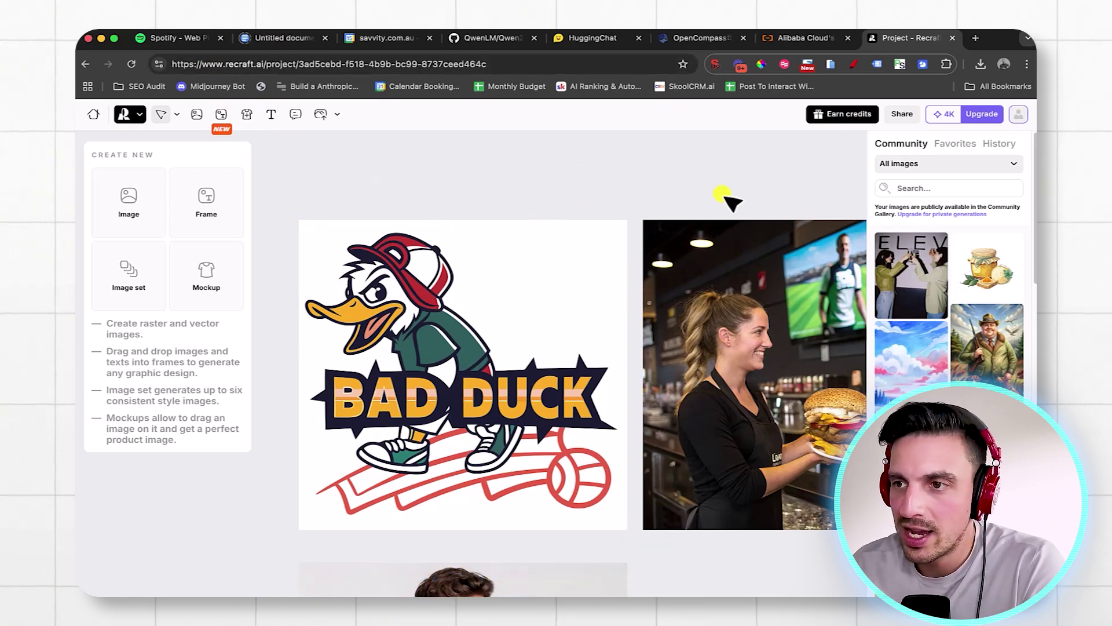
scroll(731, 201, right, 3)
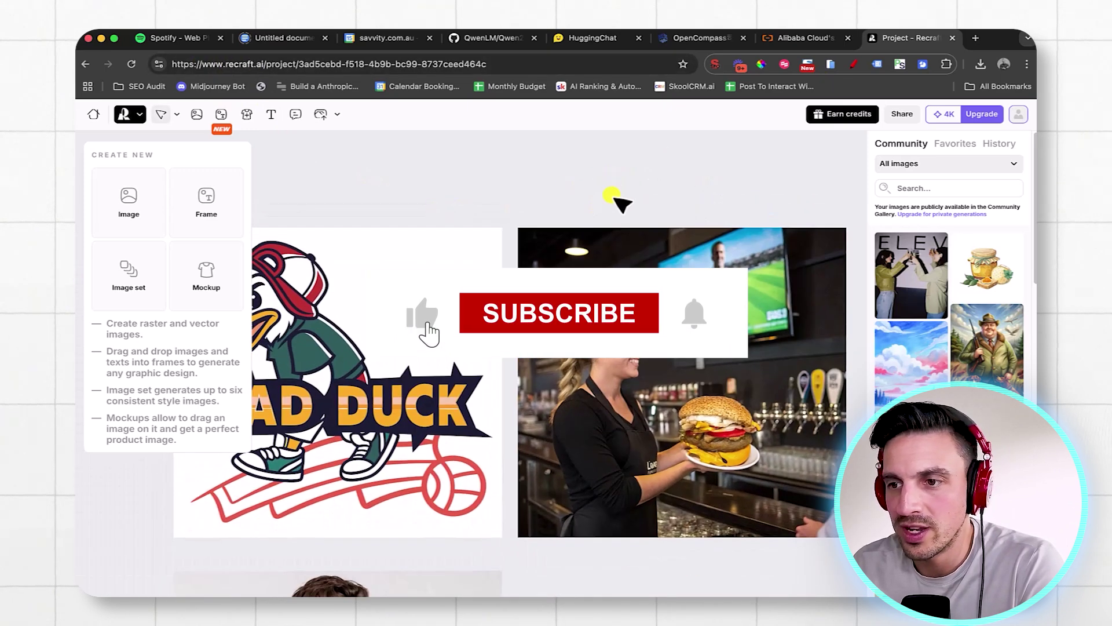